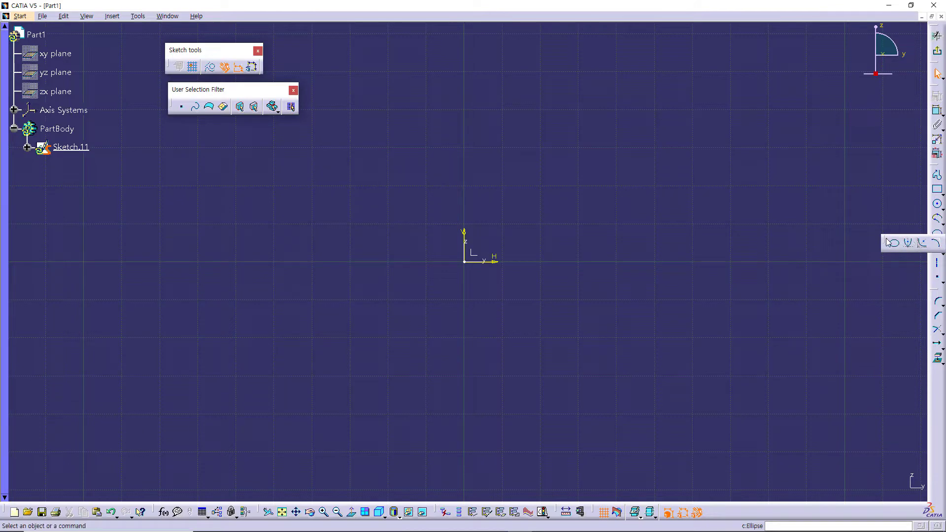
Detach the Conic tool set, then draw a horizontal ellipse centred on the H axis with a major radius of about 25 mm
{"action": "left_click_drag", "start_coordinate": [885, 242], "coordinate": [584, 70]}
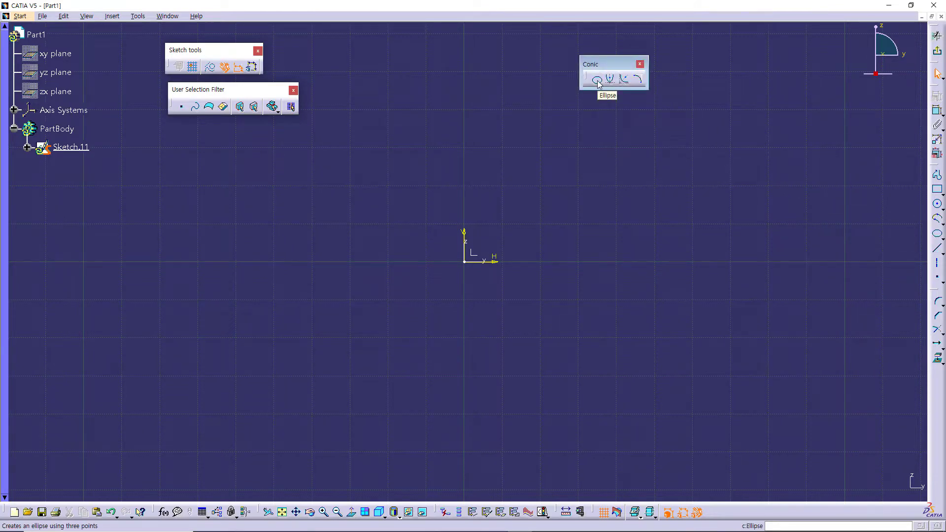
{"action": "left_click", "coordinate": [597, 80]}
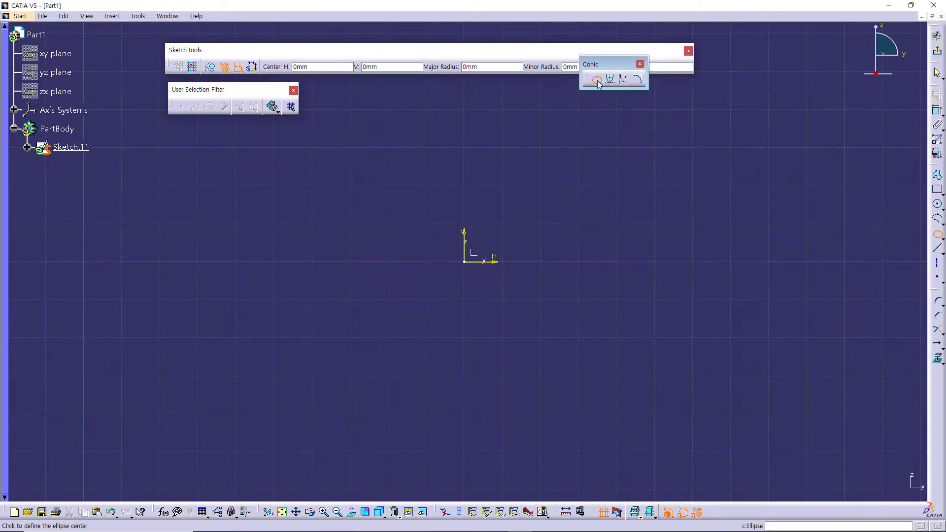
{"action": "left_click", "coordinate": [579, 261]}
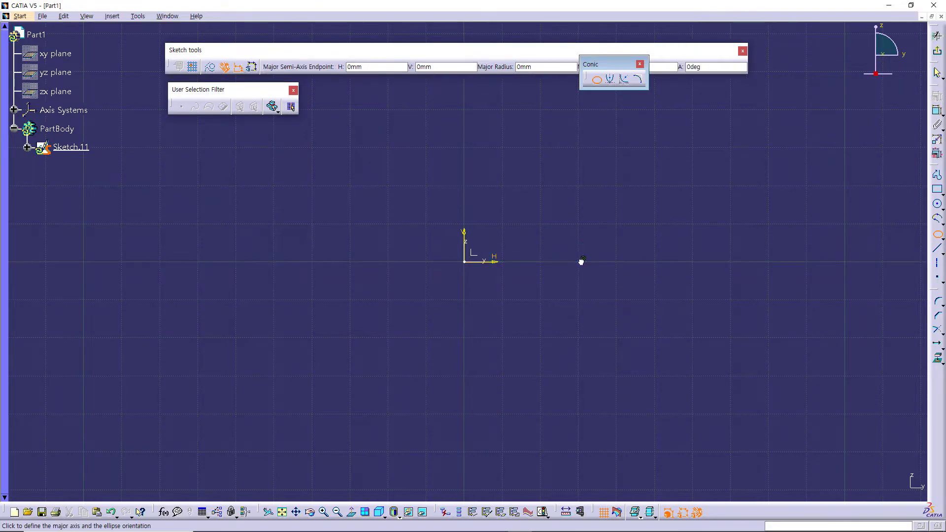
{"action": "left_click", "coordinate": [669, 260]}
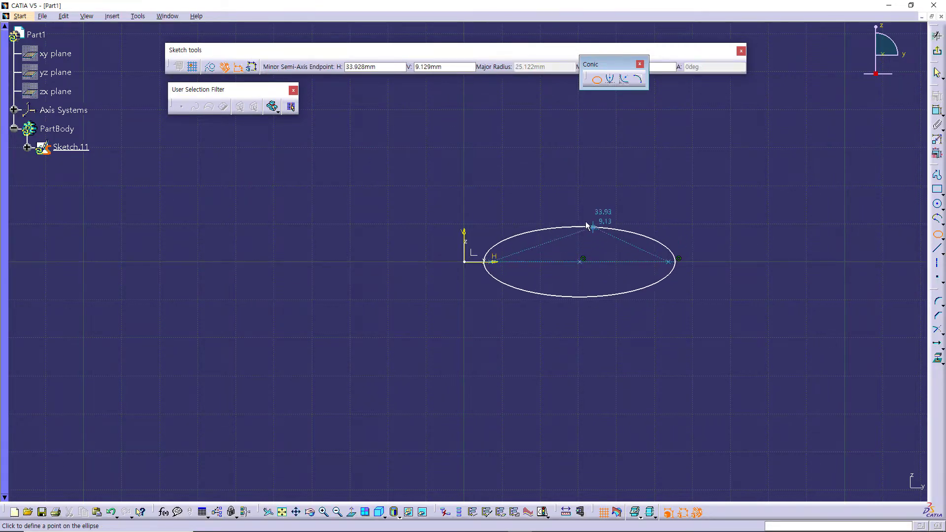
{"action": "left_click", "coordinate": [582, 207]}
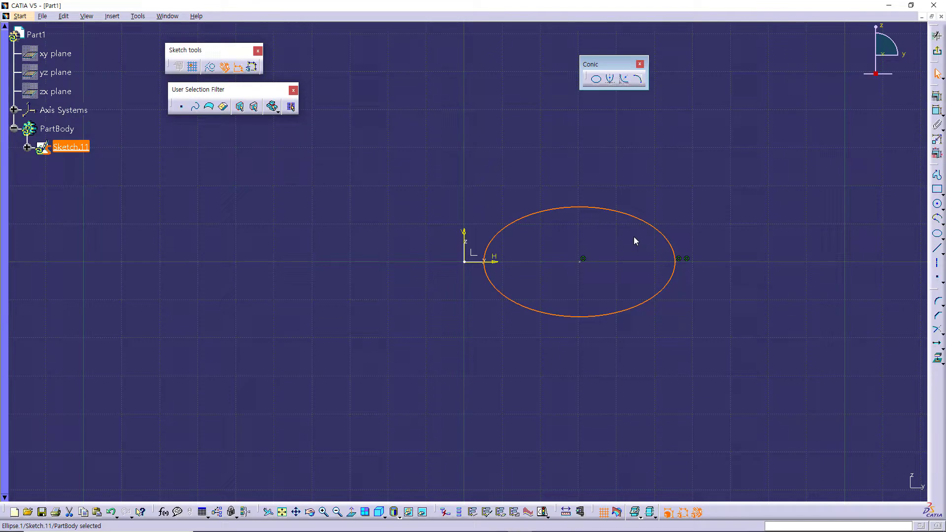
Draw a second, narrow upright ellipse centred on the H axis beyond the first, with a major radius of about 20 mm
{"action": "left_click", "coordinate": [596, 79]}
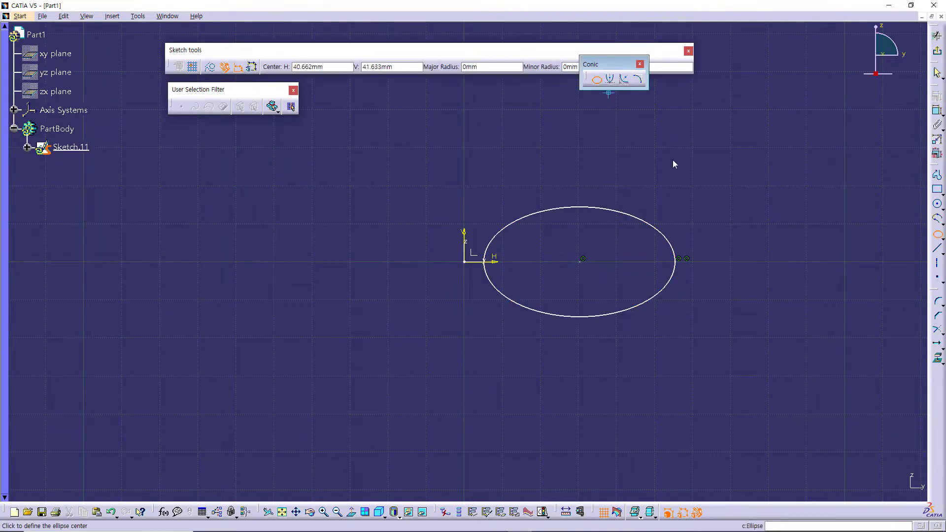
{"action": "left_click", "coordinate": [771, 263]}
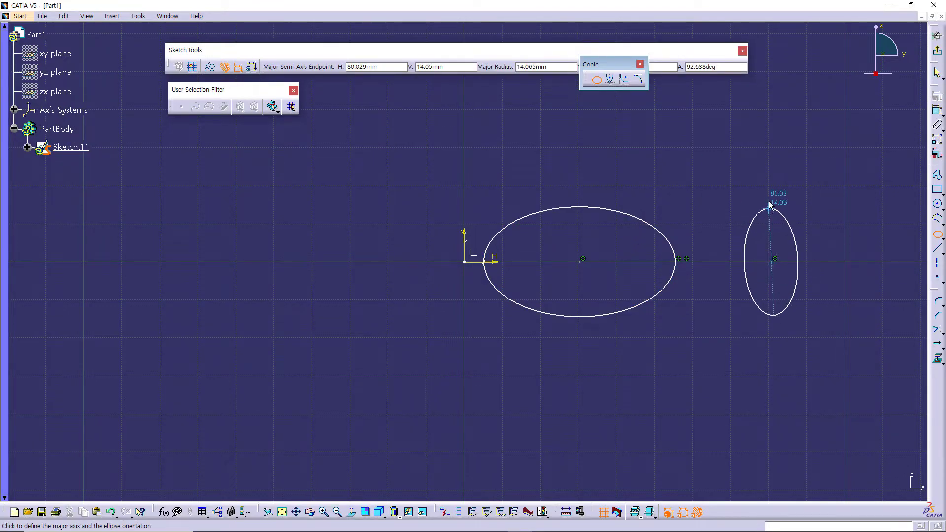
{"action": "left_click", "coordinate": [771, 185]}
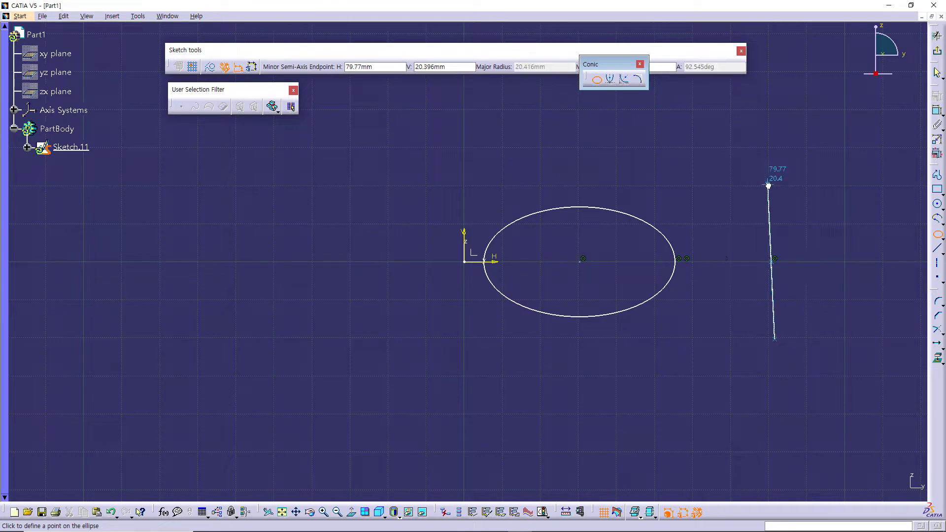
{"action": "left_click", "coordinate": [749, 258]}
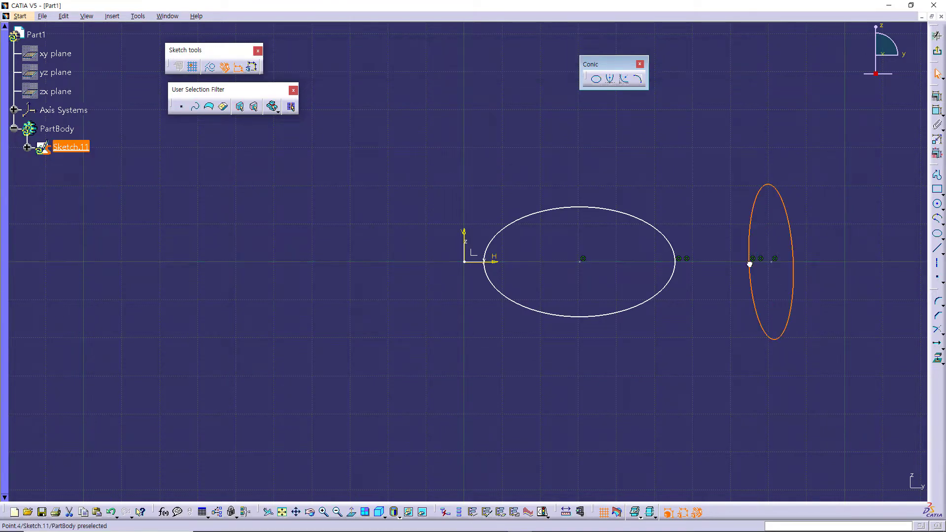
Delete both ellipses from the sketch
{"action": "left_click", "coordinate": [720, 318]}
{"action": "left_click_drag", "start_coordinate": [468, 154], "coordinate": [830, 378]}
{"action": "key", "text": "Delete"}
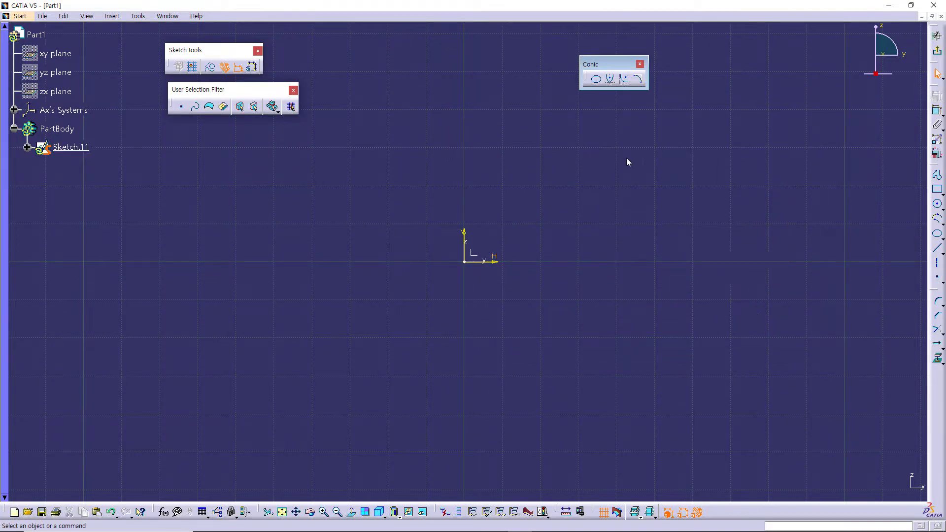
Draw a horizontal ellipse centred on the H axis, about 62 mm wide and 36 mm high
{"action": "left_click", "coordinate": [596, 79]}
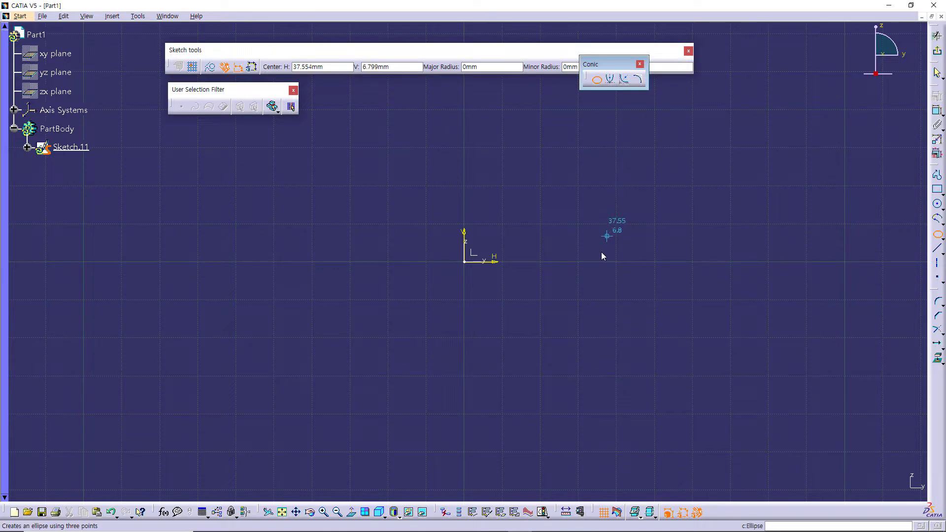
{"action": "left_click", "coordinate": [617, 261]}
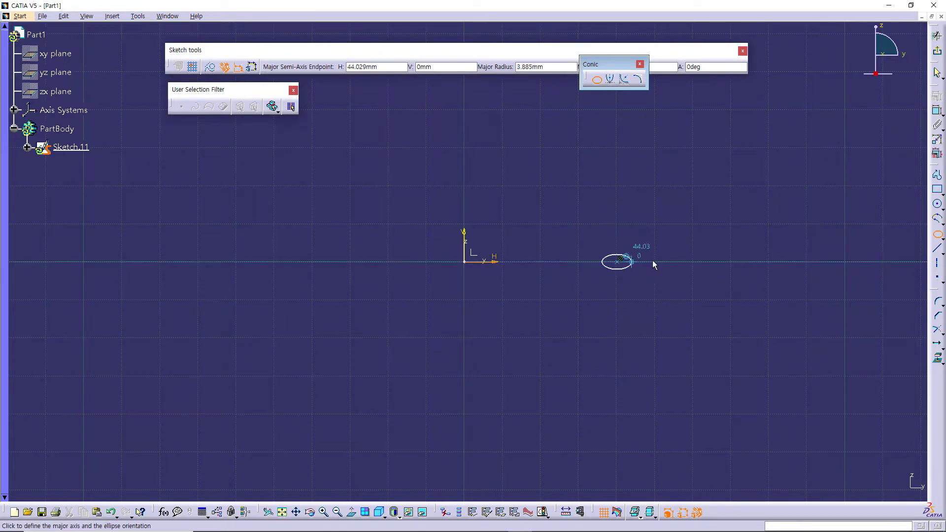
{"action": "left_click", "coordinate": [734, 259]}
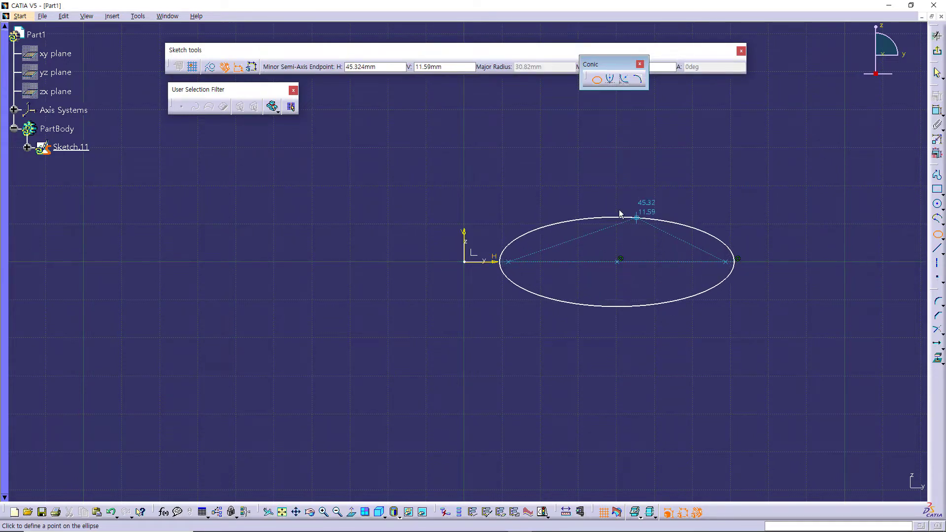
{"action": "left_click", "coordinate": [618, 194]}
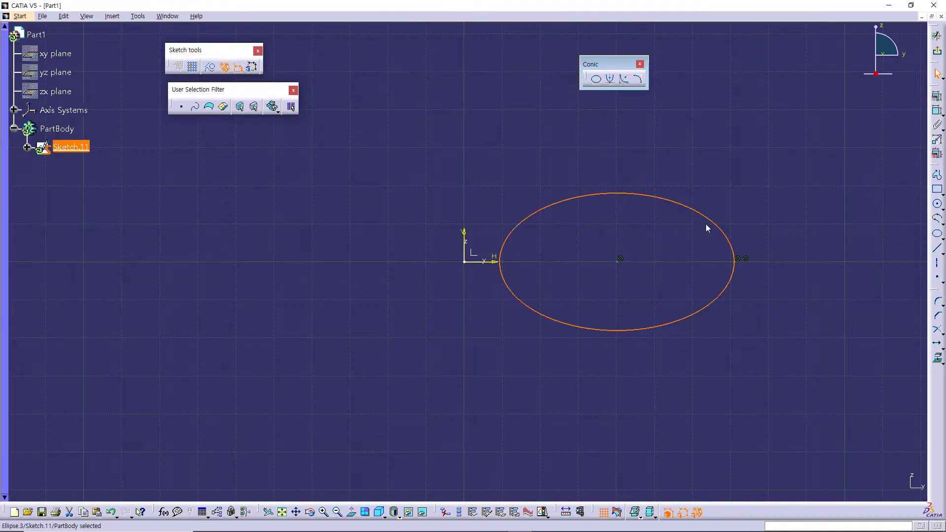
{"action": "left_click", "coordinate": [725, 180]}
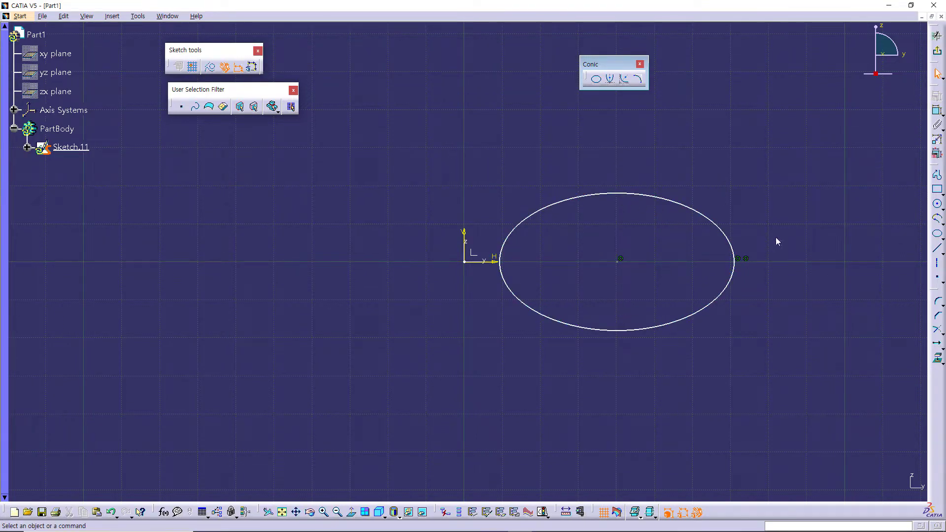
Dimension the ellipse's major axis with a constraint placed above the curve
{"action": "left_click", "coordinate": [937, 112]}
{"action": "left_click", "coordinate": [733, 253]}
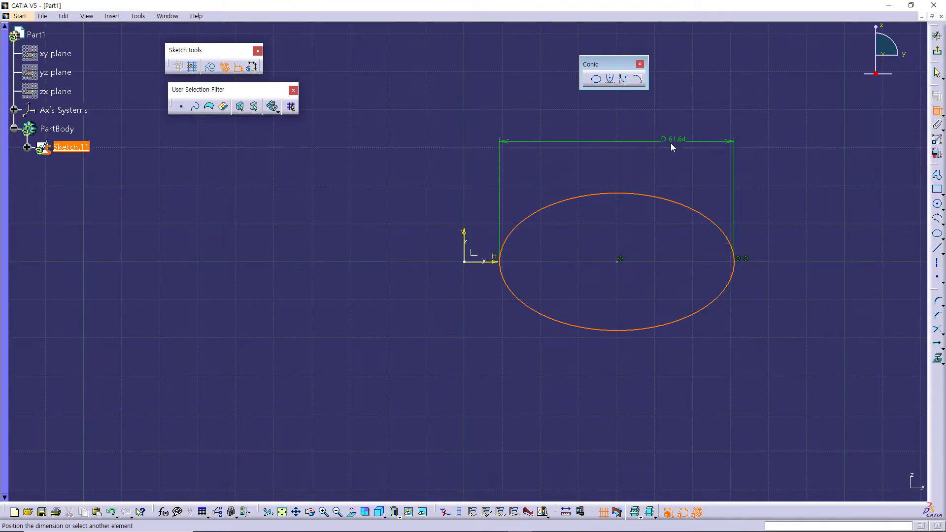
{"action": "left_click", "coordinate": [668, 146]}
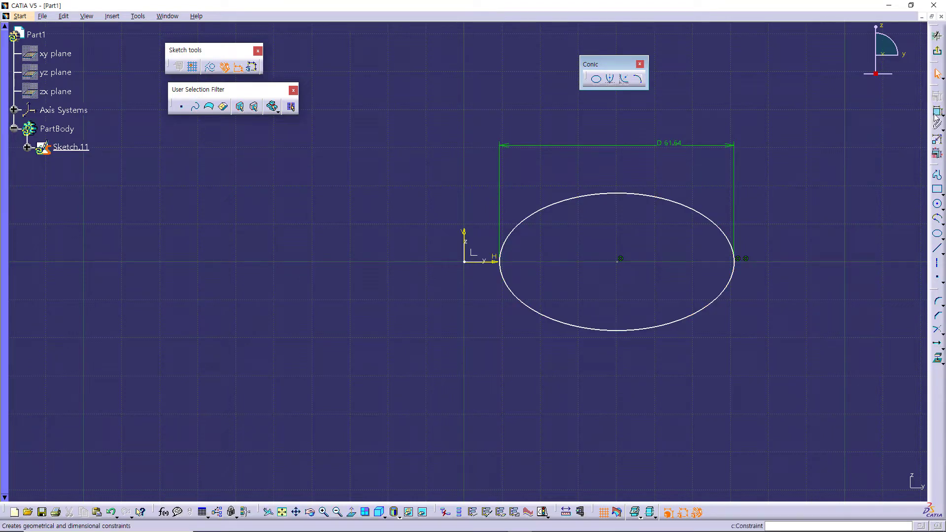
Try to dimension the ellipse's minor axis by picking its upper and lower edges with the Constraint tool
{"action": "left_click", "coordinate": [624, 197]}
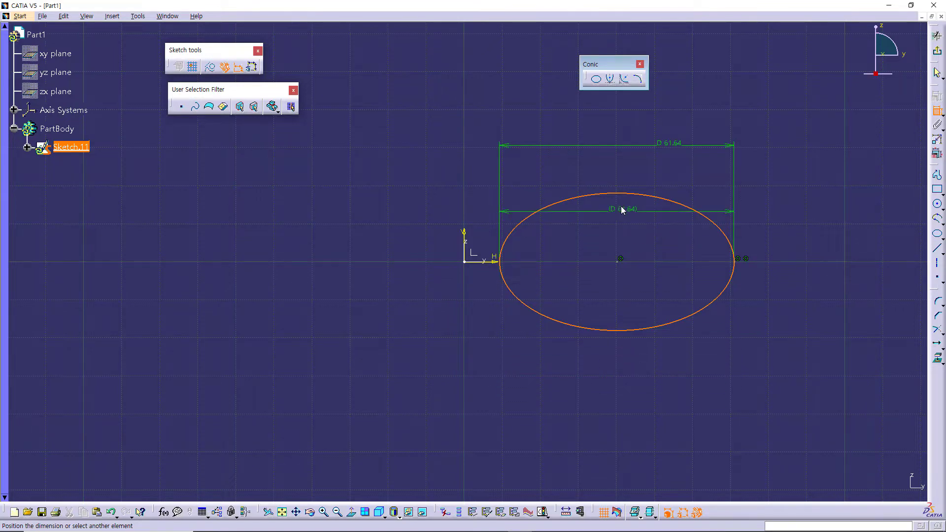
{"action": "key", "text": "Escape"}
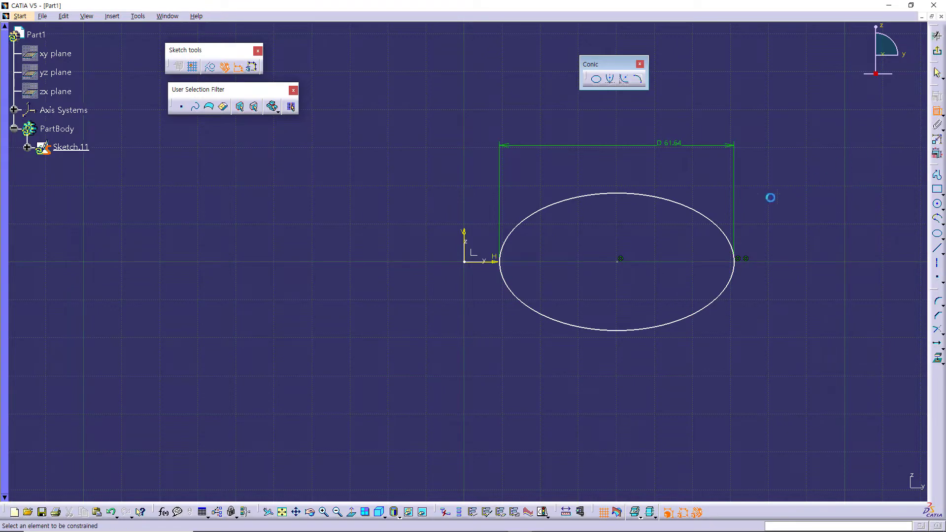
{"action": "left_click", "coordinate": [621, 196]}
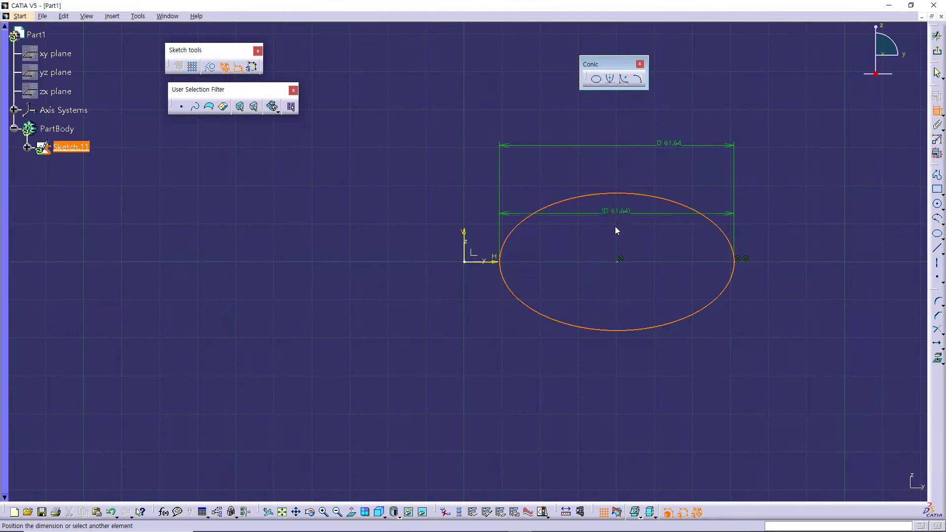
{"action": "left_click", "coordinate": [618, 331]}
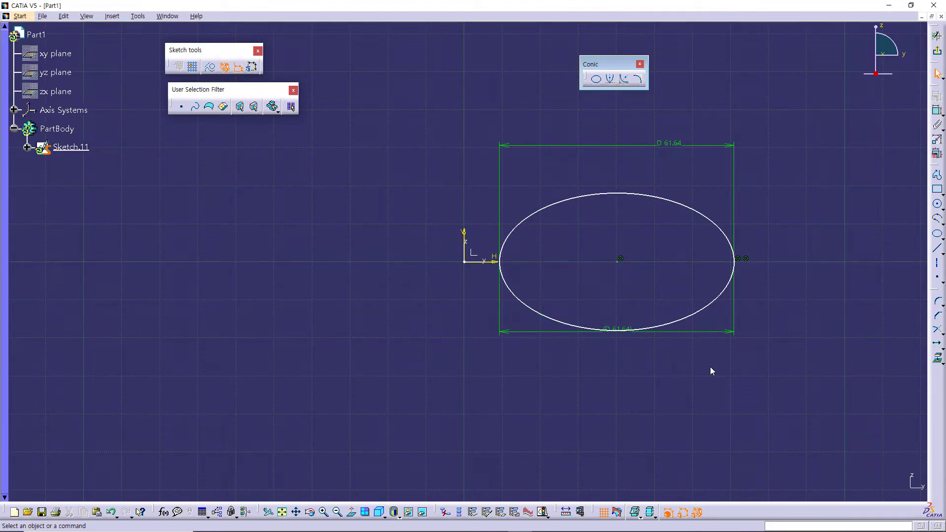
Delete both major-axis dimensions from the ellipse
{"action": "left_click", "coordinate": [704, 333]}
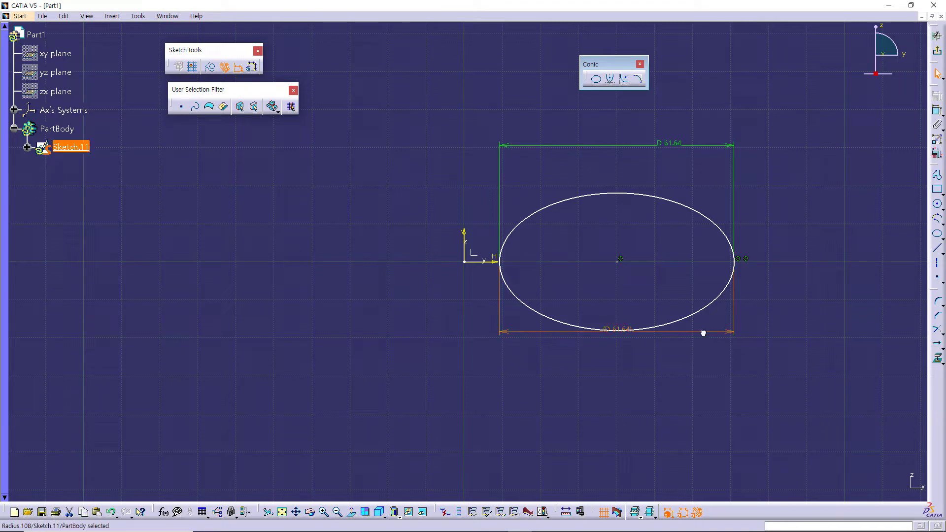
{"action": "key", "text": "Delete"}
{"action": "left_click", "coordinate": [683, 148]}
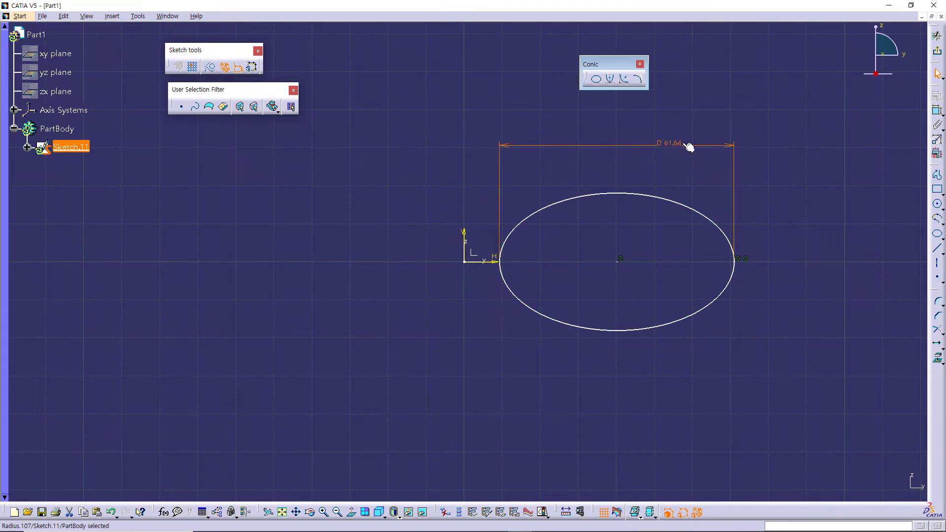
{"action": "key", "text": "Delete"}
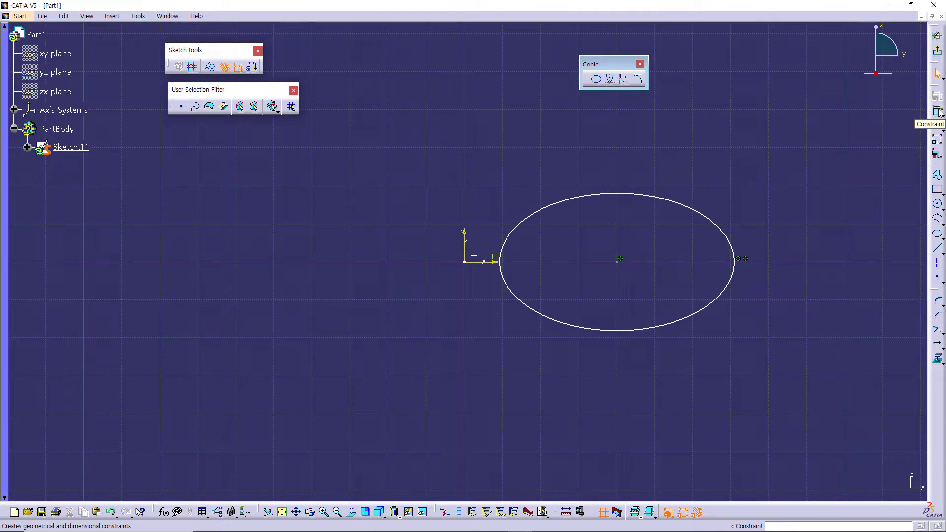
Apply Semimajor axis and Semiminor axis constraints to the ellipse through the Constraint Definition dialog
{"action": "left_click", "coordinate": [726, 236]}
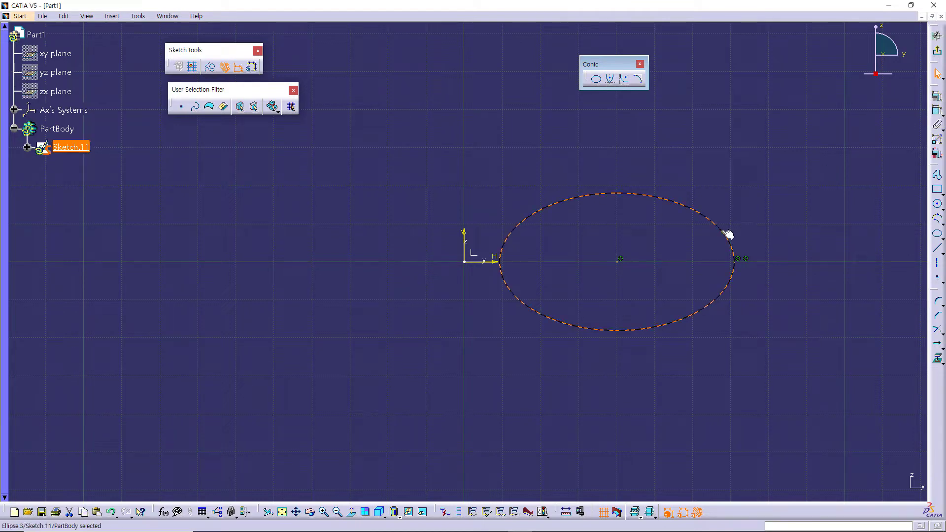
{"action": "left_click", "coordinate": [937, 97]}
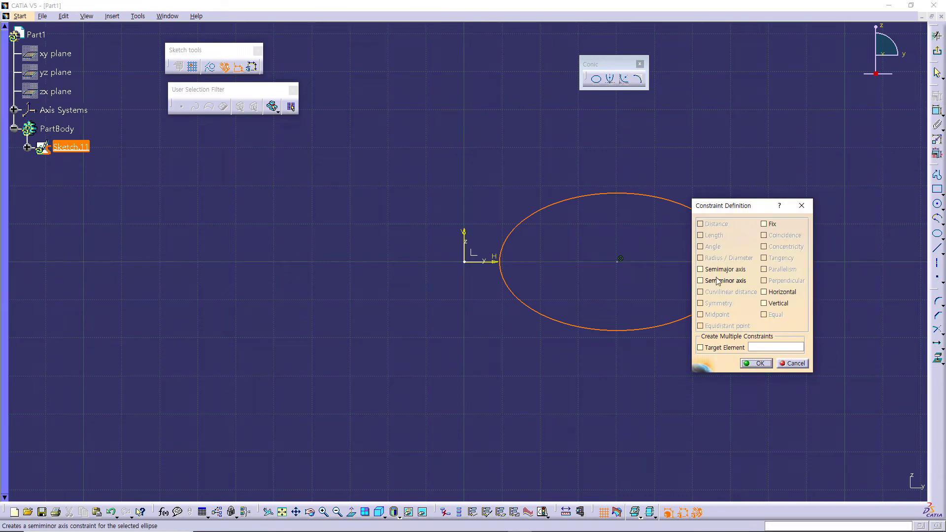
{"action": "left_click", "coordinate": [700, 270]}
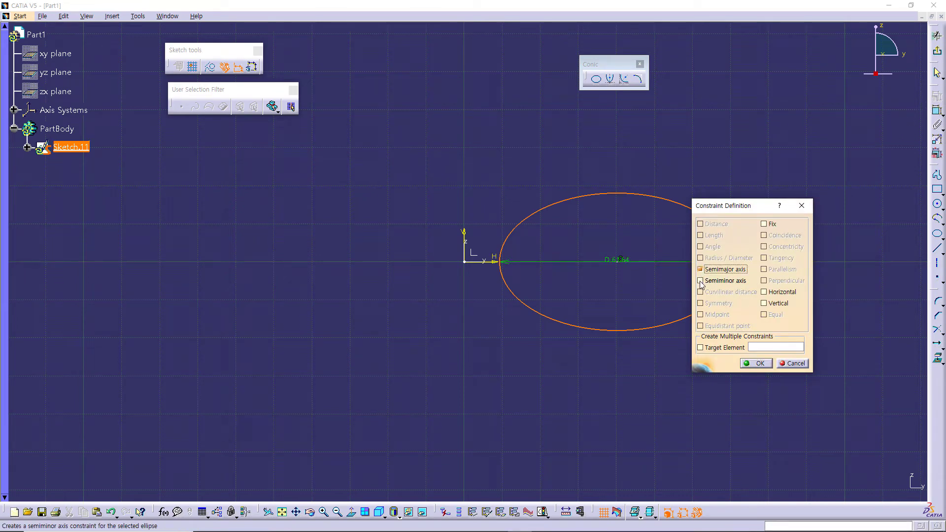
{"action": "left_click", "coordinate": [700, 281]}
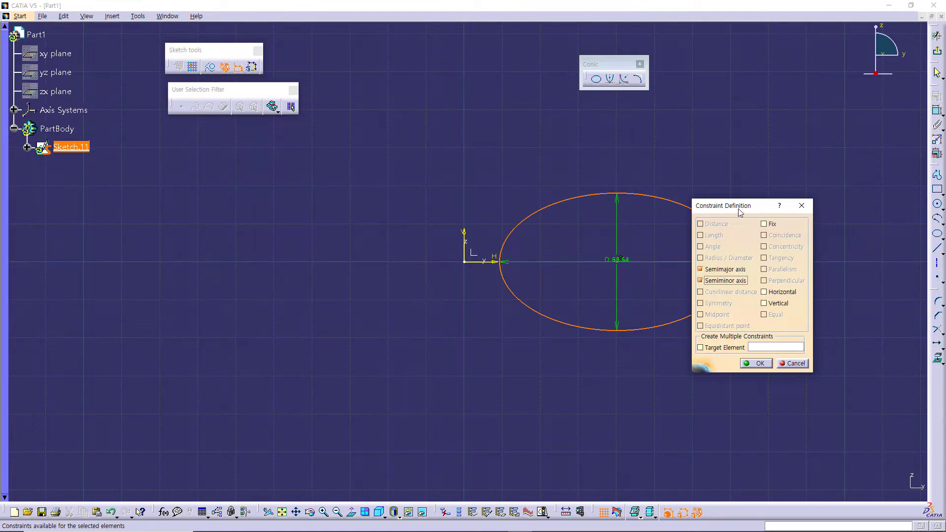
{"action": "left_click_drag", "start_coordinate": [739, 211], "coordinate": [784, 195]}
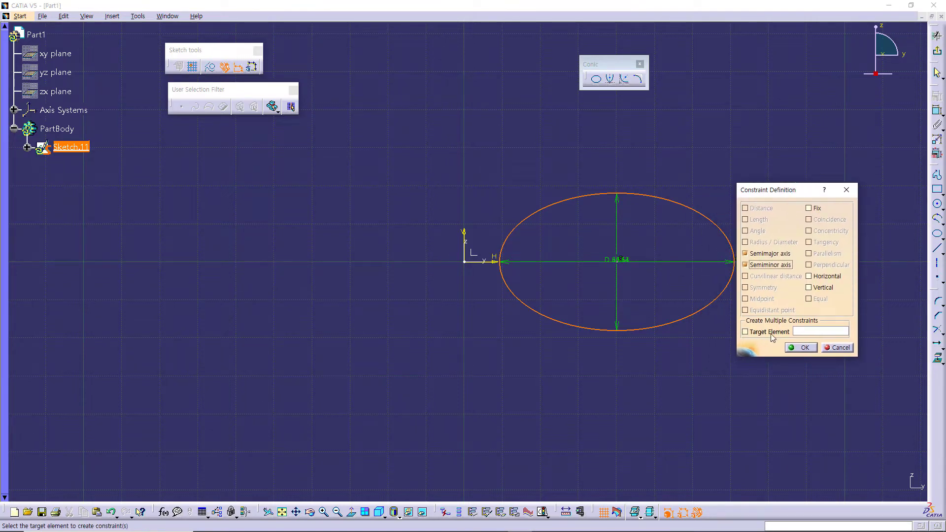
{"action": "left_click", "coordinate": [801, 348]}
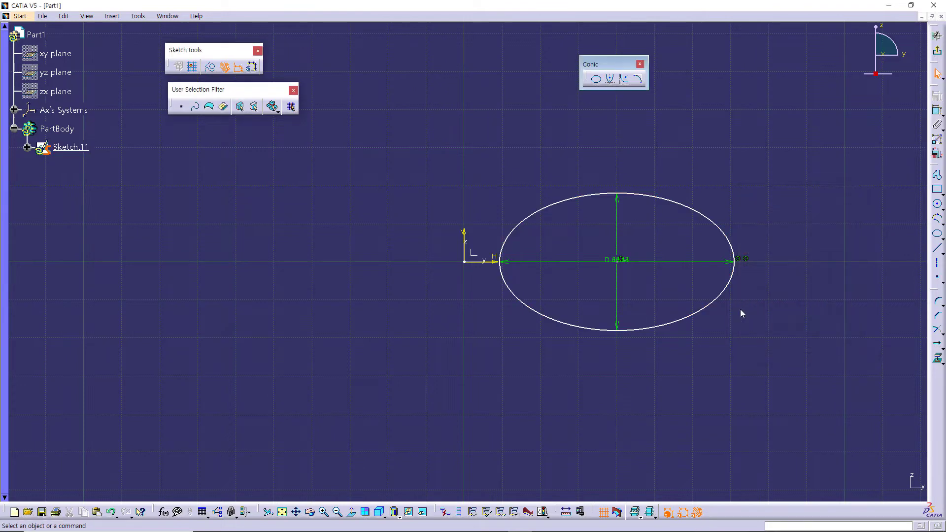
Reposition the dimension texts outside the ellipse, with the major-axis value to its right and the minor-axis value above it
{"action": "left_click", "coordinate": [629, 261]}
{"action": "mouse_move", "coordinate": [625, 262]}
{"action": "left_mouse_down"}
{"action": "mouse_move", "coordinate": [638, 239]}
{"action": "mouse_move", "coordinate": [633, 218]}
{"action": "mouse_move", "coordinate": [697, 249]}
{"action": "mouse_move", "coordinate": [697, 259]}
{"action": "mouse_move", "coordinate": [774, 264]}
{"action": "left_mouse_up"}
{"action": "left_click", "coordinate": [626, 260]}
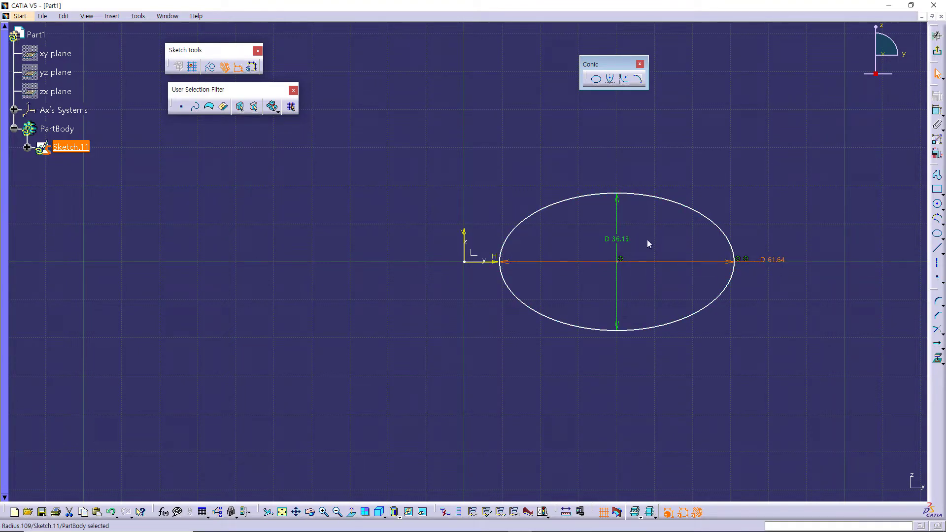
{"action": "left_click_drag", "start_coordinate": [627, 241], "coordinate": [629, 176]}
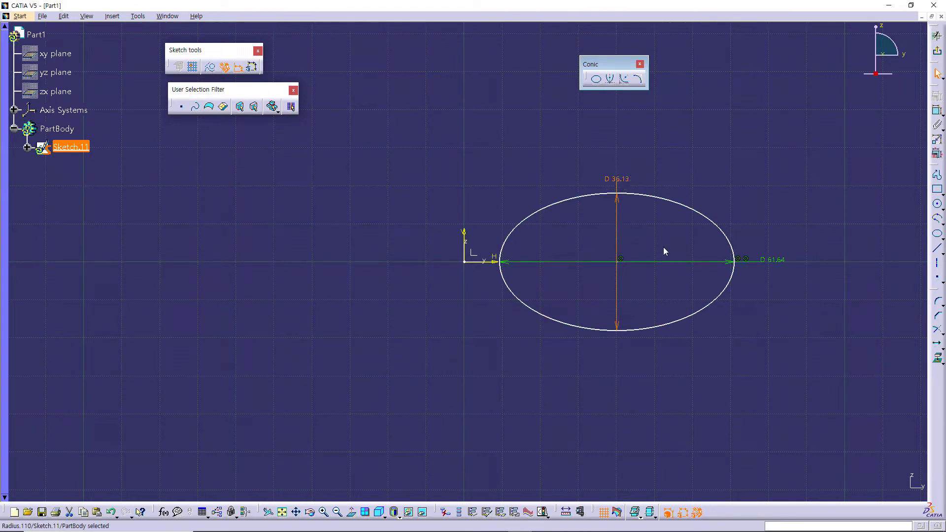
Delete the ellipse together with its dimensions from the sketch
{"action": "left_click", "coordinate": [760, 327]}
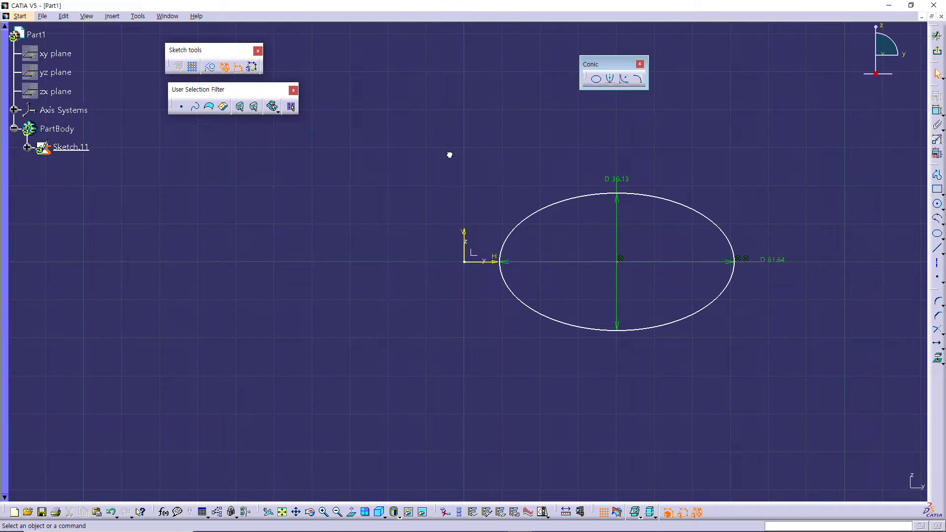
{"action": "left_click_drag", "start_coordinate": [443, 141], "coordinate": [827, 401]}
{"action": "key", "text": "Delete"}
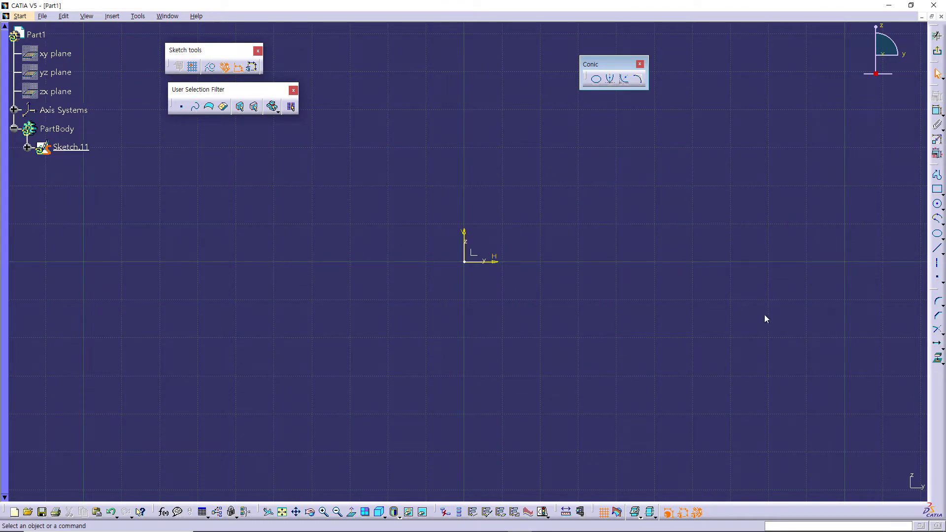
Draw a horizontal ellipse centred at about H 40 mm, V 30 mm, with a major radius of about 30 mm and minor radius about 16 mm
{"action": "left_click", "coordinate": [596, 79]}
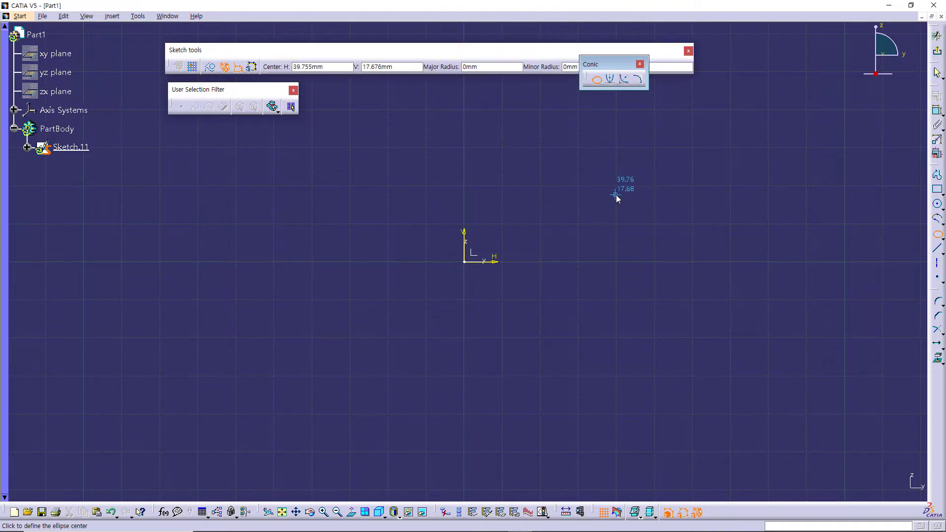
{"action": "middle_click_drag", "start_coordinate": [613, 203], "coordinate": [566, 297]}
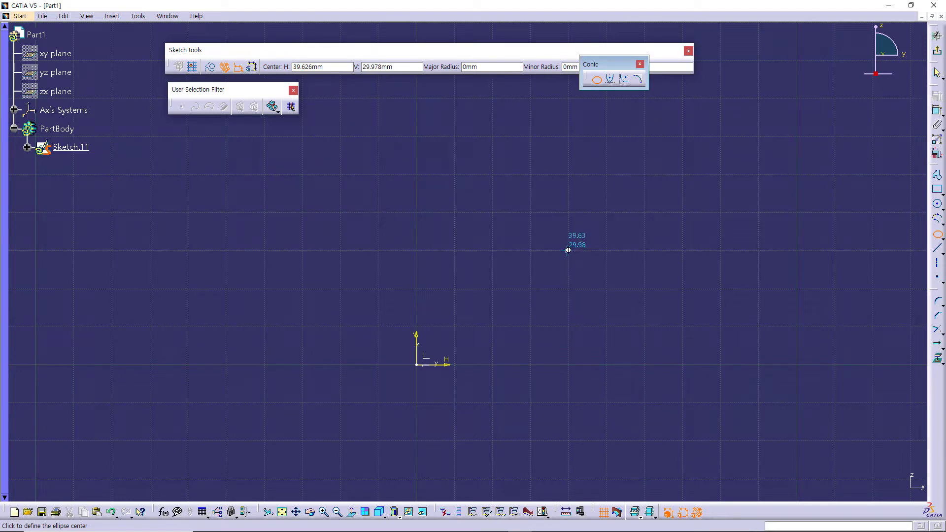
{"action": "left_click", "coordinate": [568, 251]}
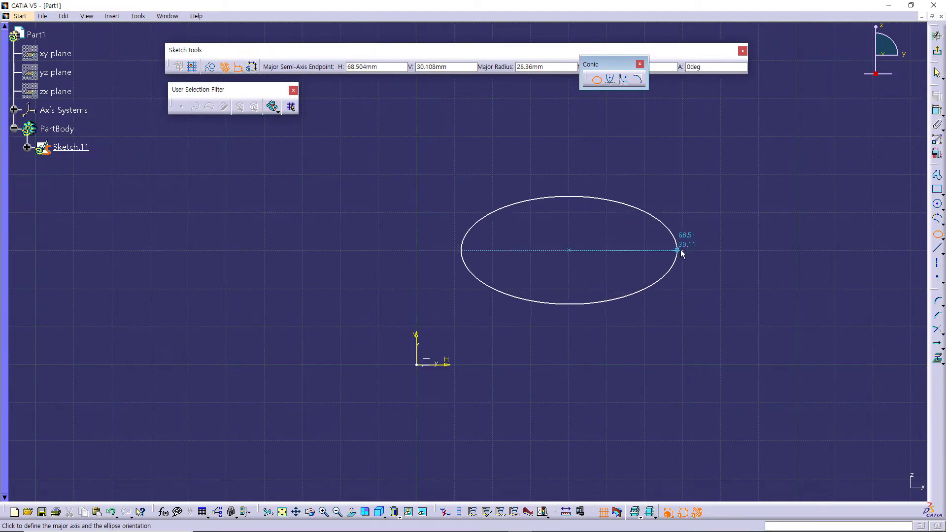
{"action": "left_click", "coordinate": [683, 250]}
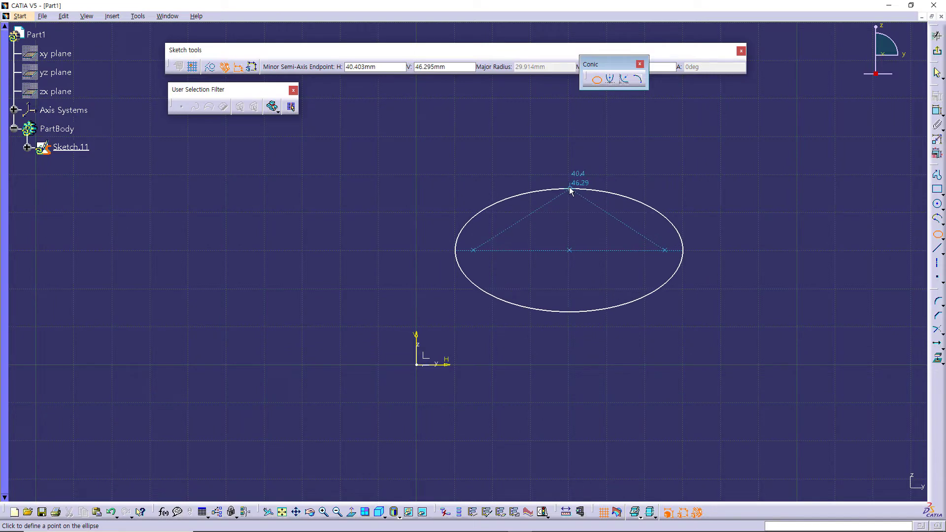
{"action": "left_click", "coordinate": [570, 190]}
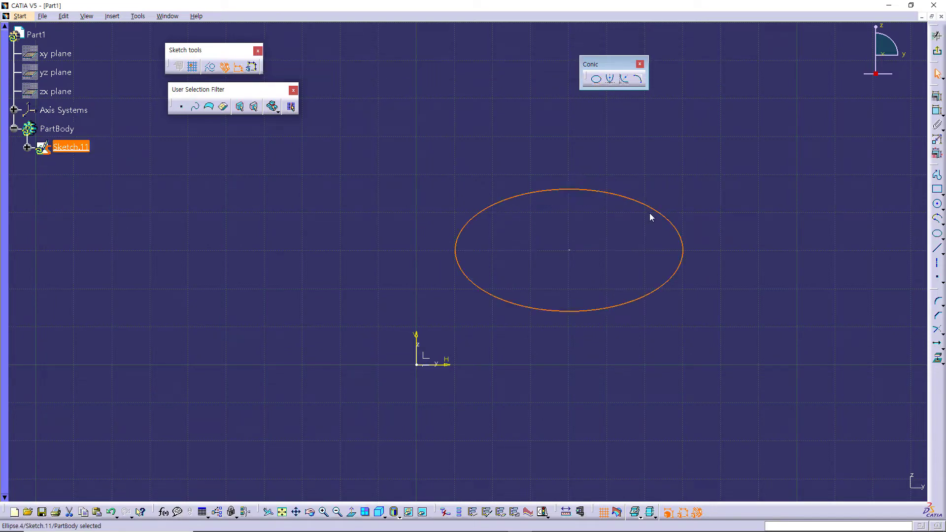
{"action": "left_click", "coordinate": [717, 220]}
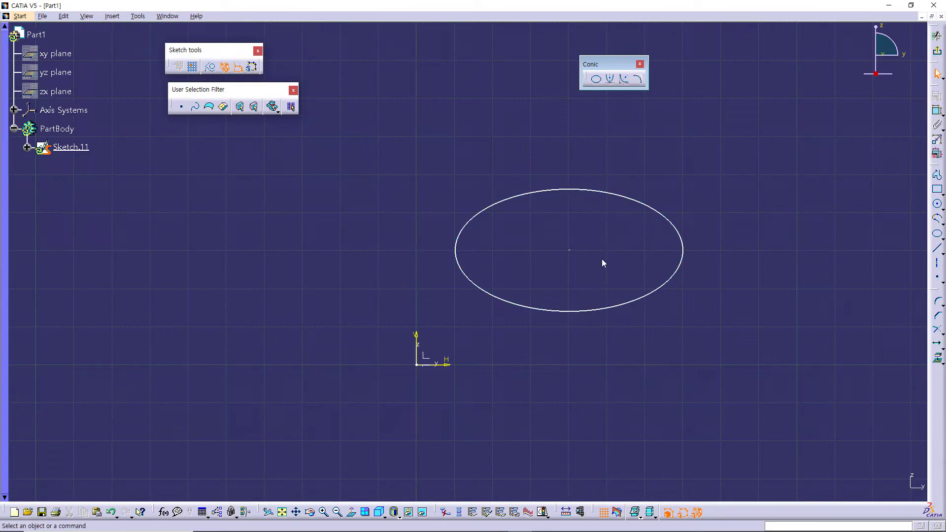
Constrain the new ellipse with both Semimajor axis and Semiminor axis in the Constraint Definition dialog
{"action": "left_click", "coordinate": [624, 197]}
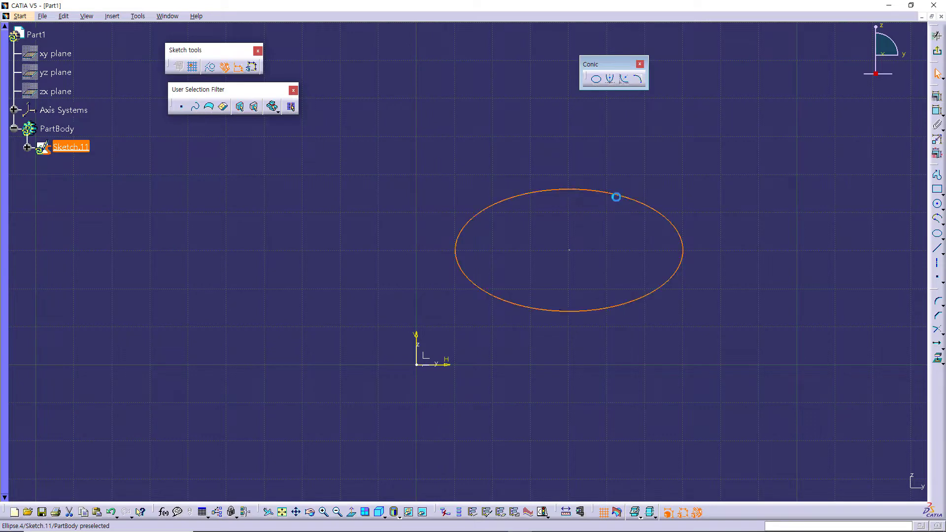
{"action": "left_click", "coordinate": [938, 98]}
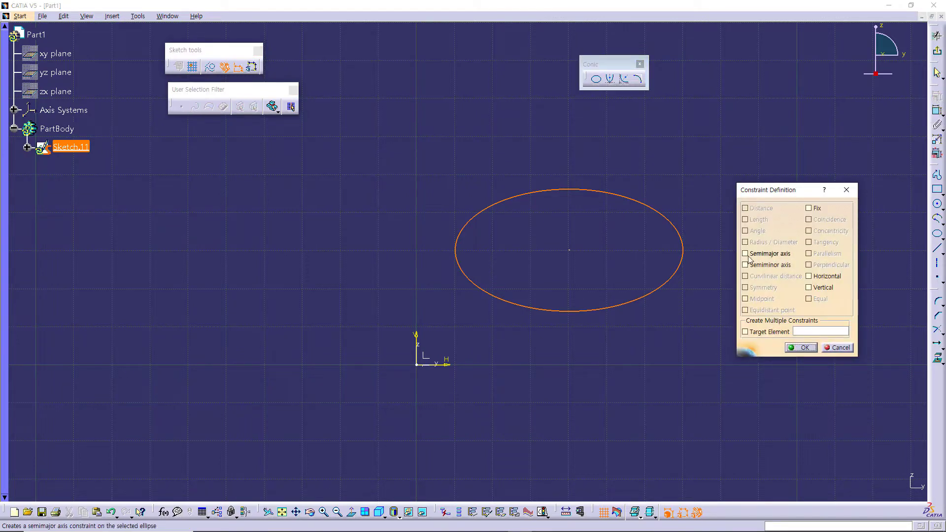
{"action": "left_click", "coordinate": [745, 254]}
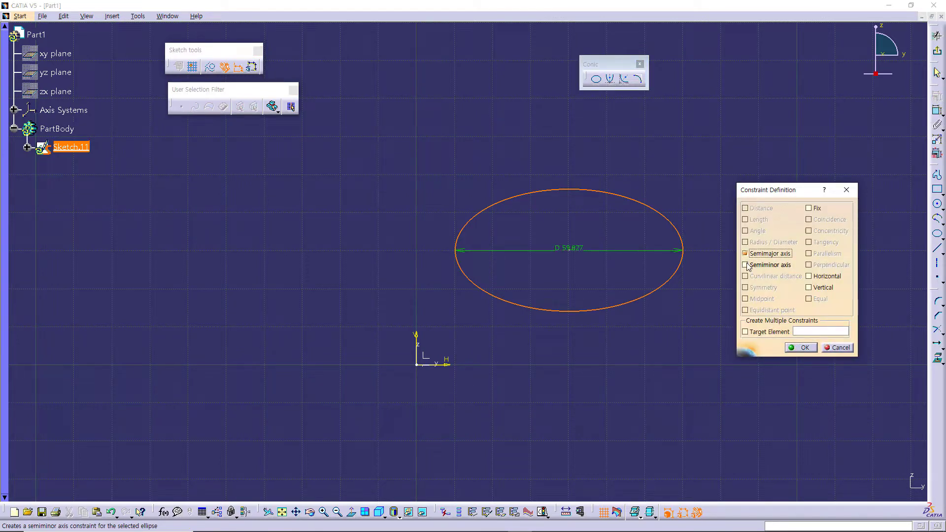
{"action": "left_click", "coordinate": [745, 265]}
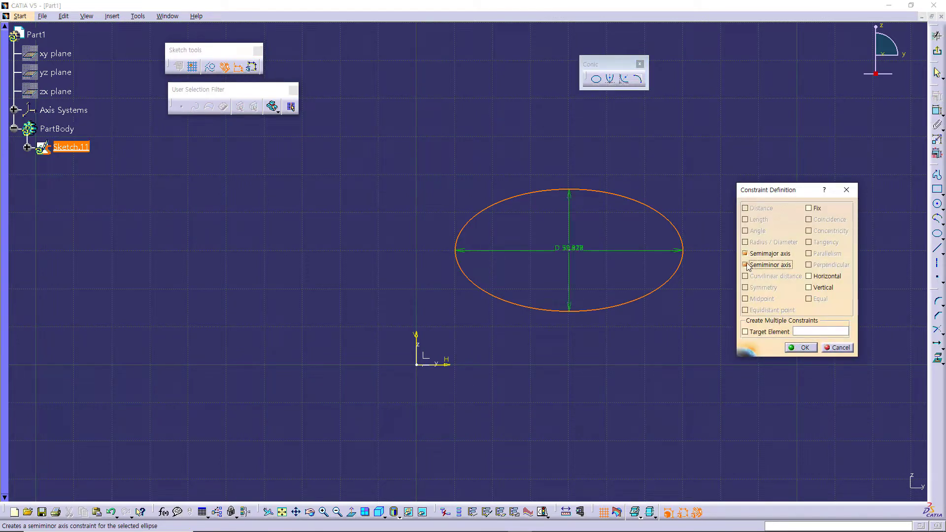
{"action": "left_click", "coordinate": [802, 348]}
Move the minor-axis dimension text above the ellipse and the major-axis dimension text out to its right side
{"action": "left_click_drag", "start_coordinate": [571, 250], "coordinate": [585, 177]}
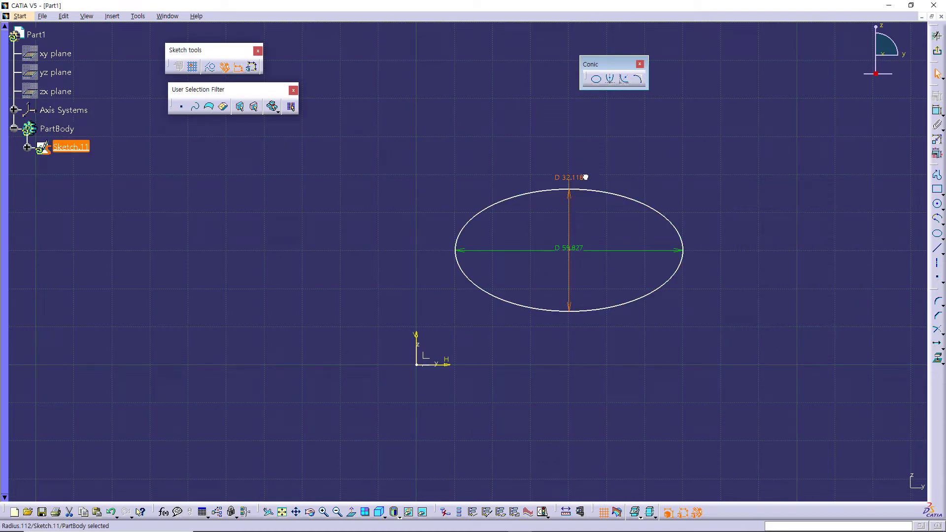
{"action": "left_click_drag", "start_coordinate": [581, 250], "coordinate": [748, 257]}
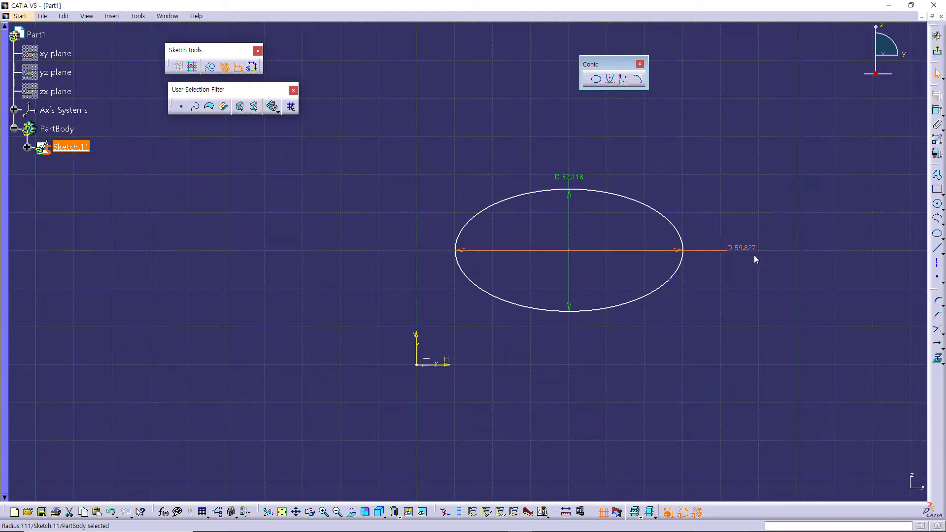
{"action": "left_click", "coordinate": [757, 324]}
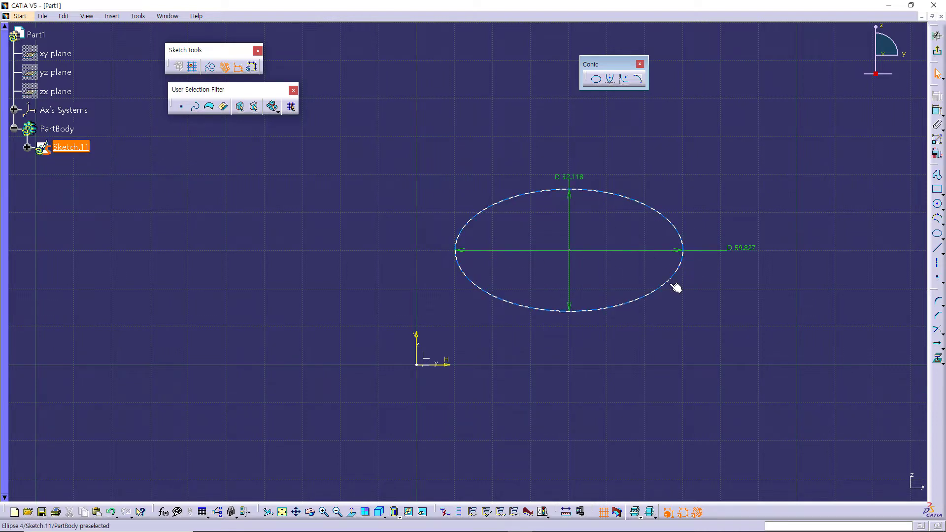
Nudge the dimensioned ellipse slightly up and to the right to test its freedom of movement
{"action": "left_click_drag", "start_coordinate": [678, 232], "coordinate": [680, 231]}
{"action": "left_click", "coordinate": [605, 253]}
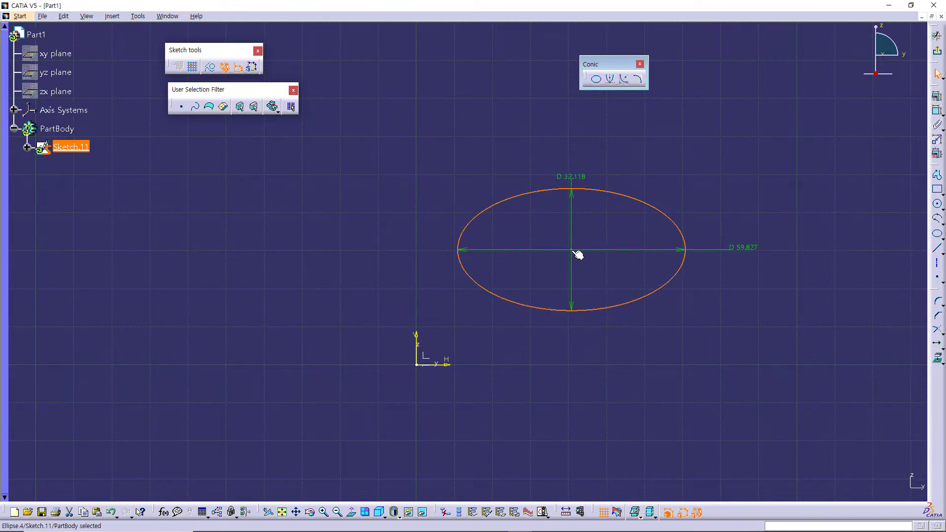
{"action": "left_click", "coordinate": [732, 308]}
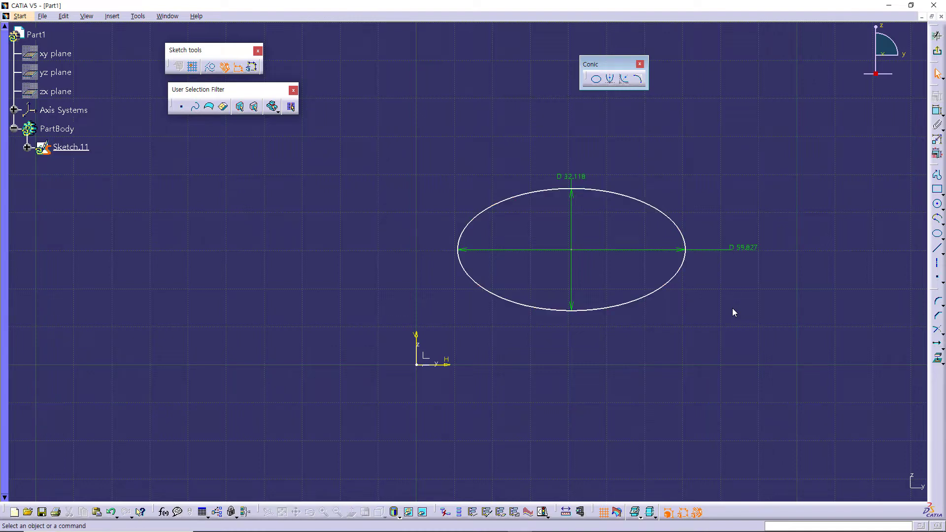
Dimension the horizontal distance from the sketch's V axis to the ellipse centre and set it to 40 mm
{"action": "left_click", "coordinate": [938, 111]}
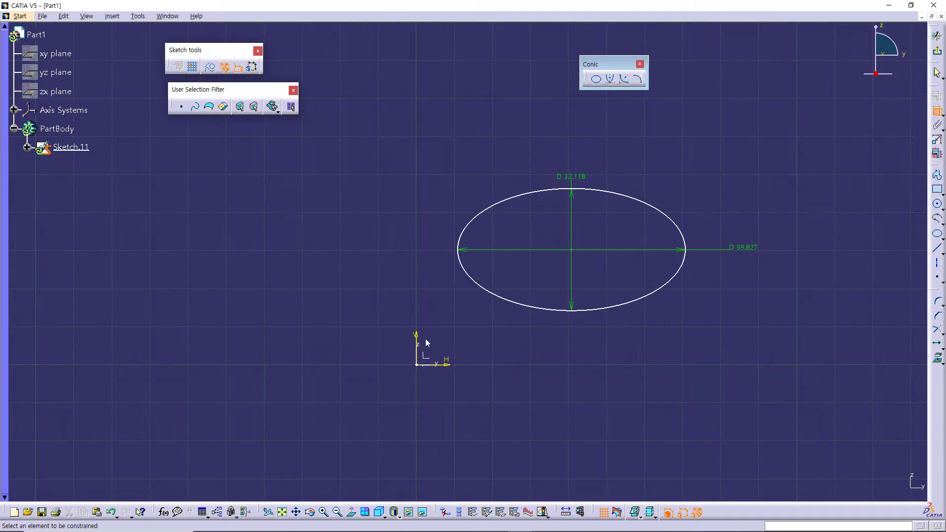
{"action": "left_click", "coordinate": [573, 252]}
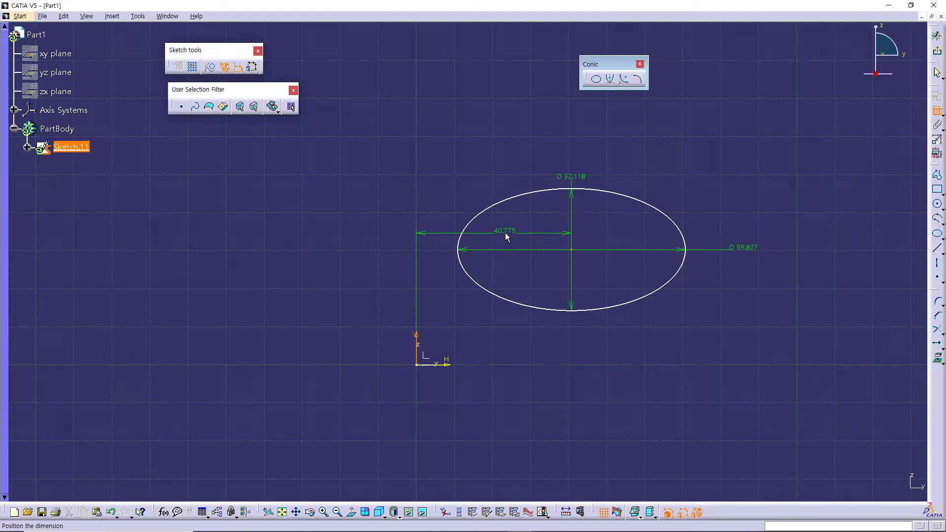
{"action": "left_click", "coordinate": [505, 235]}
{"action": "double_click", "coordinate": [508, 230]}
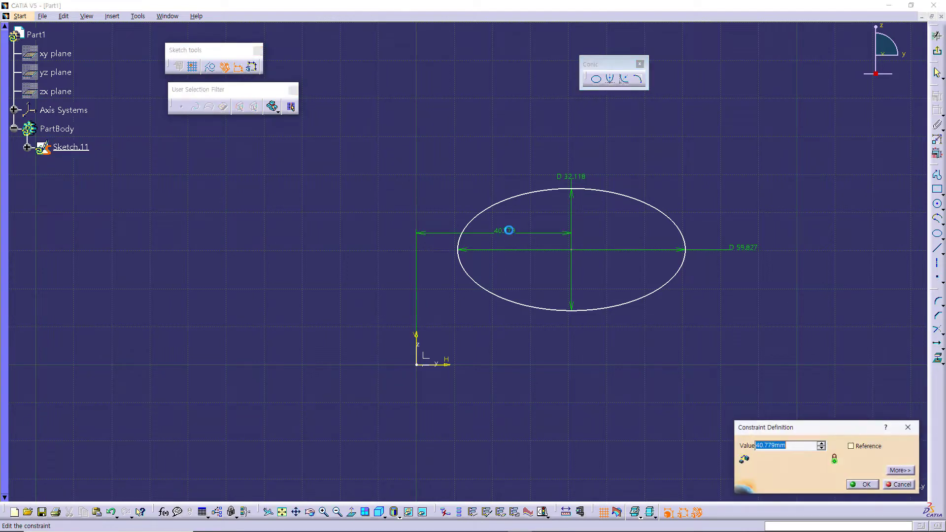
{"action": "type", "text": "40"}
{"action": "key", "text": "Return"}
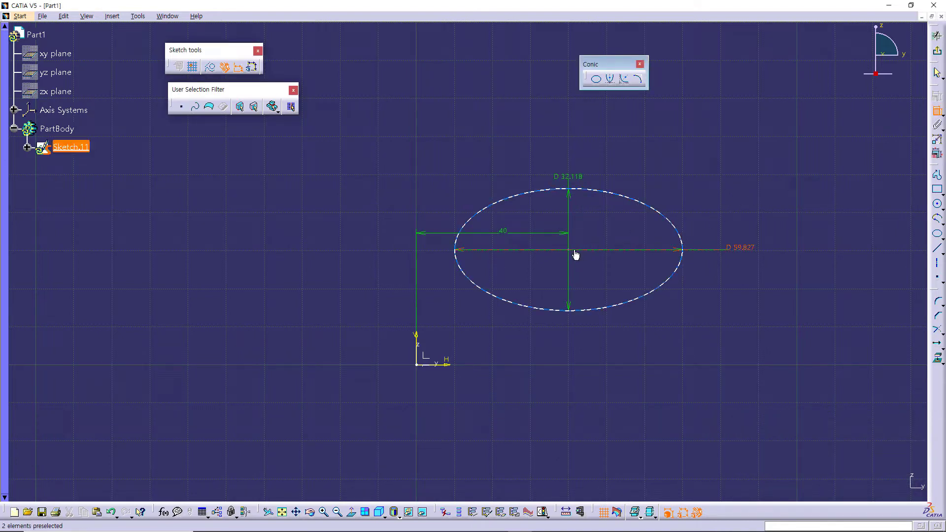
Dimension the vertical distance from the sketch's H axis to the ellipse centre and set it to 30 mm
{"action": "left_click", "coordinate": [447, 365]}
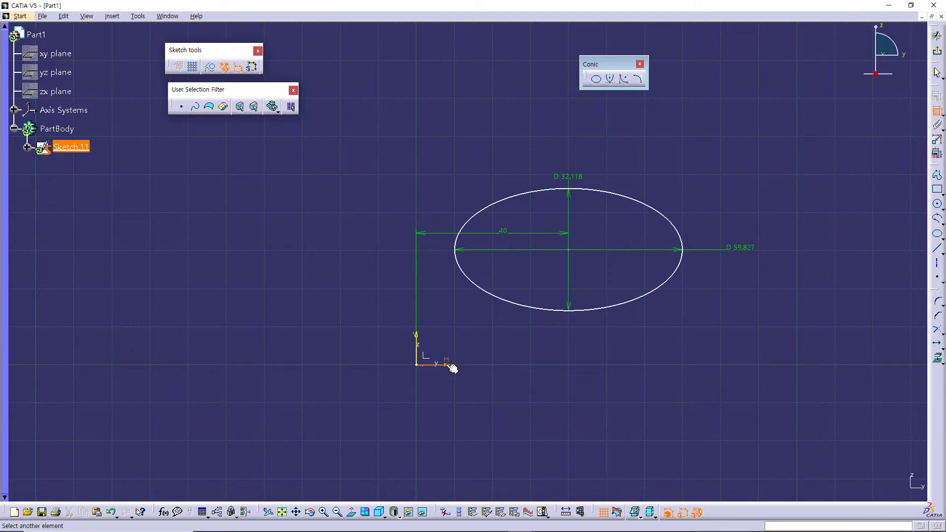
{"action": "left_click", "coordinate": [571, 250]}
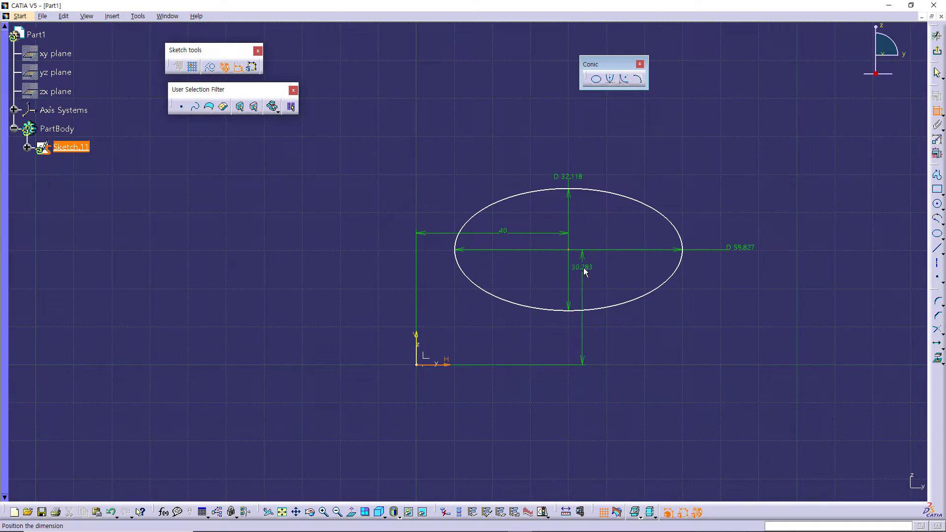
{"action": "left_click", "coordinate": [585, 272]}
{"action": "double_click", "coordinate": [584, 270]}
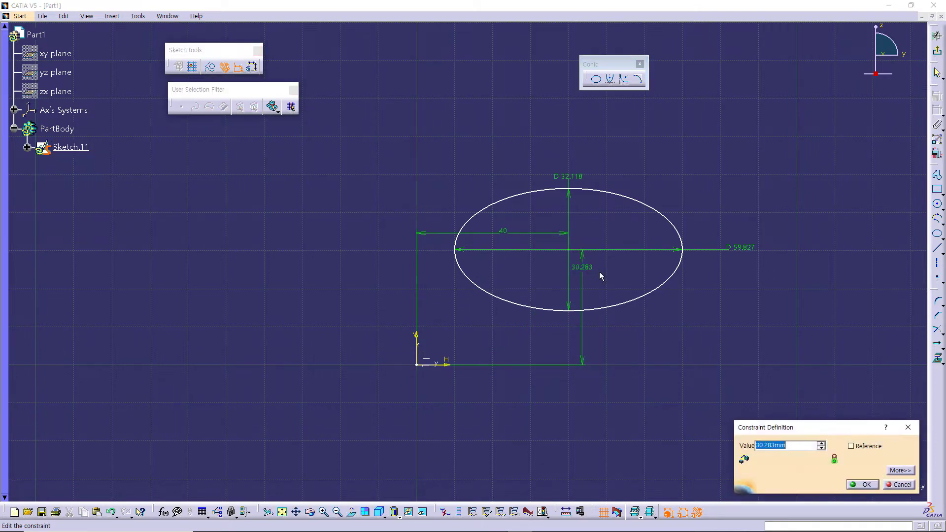
{"action": "type", "text": "30"}
{"action": "key", "text": "Return"}
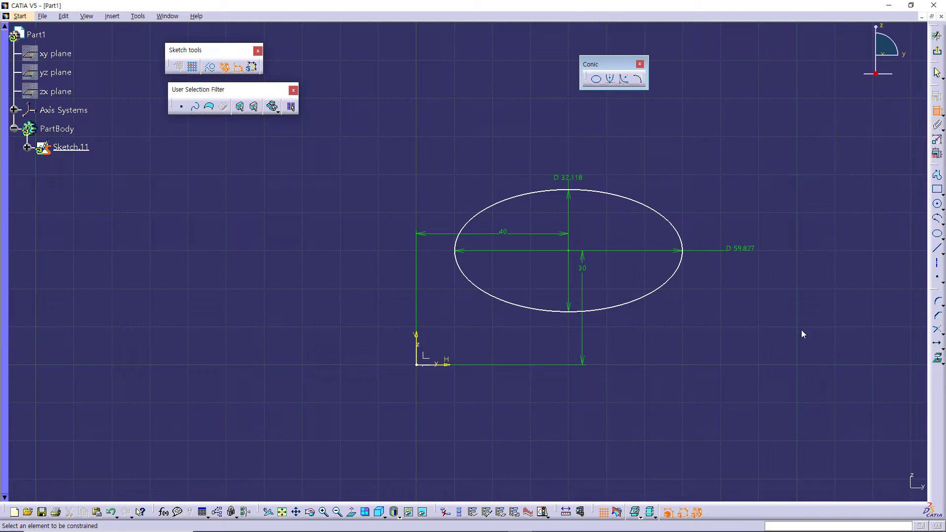
Draw a vertical line just right of the ellipse, starting at about H 75 mm, V 44 mm, and convert it to a construction element
{"action": "left_click", "coordinate": [937, 248]}
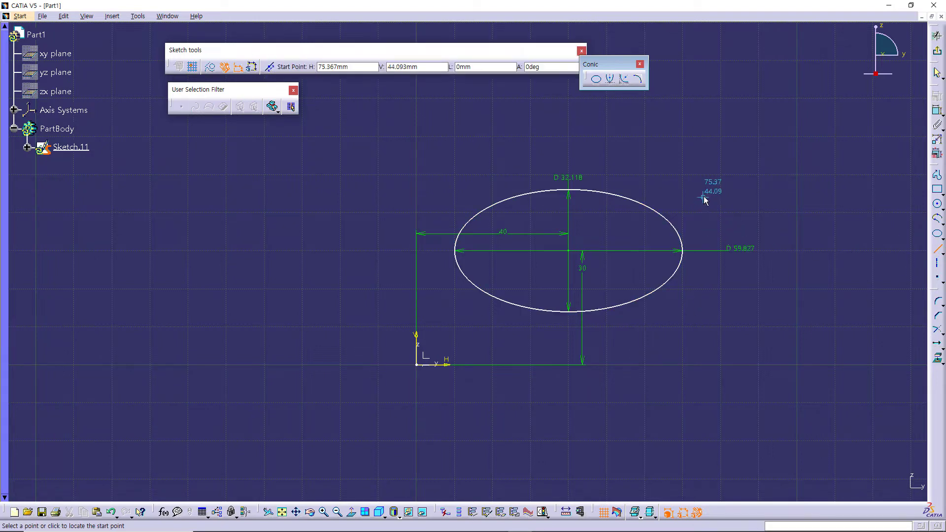
{"action": "left_click", "coordinate": [702, 198]}
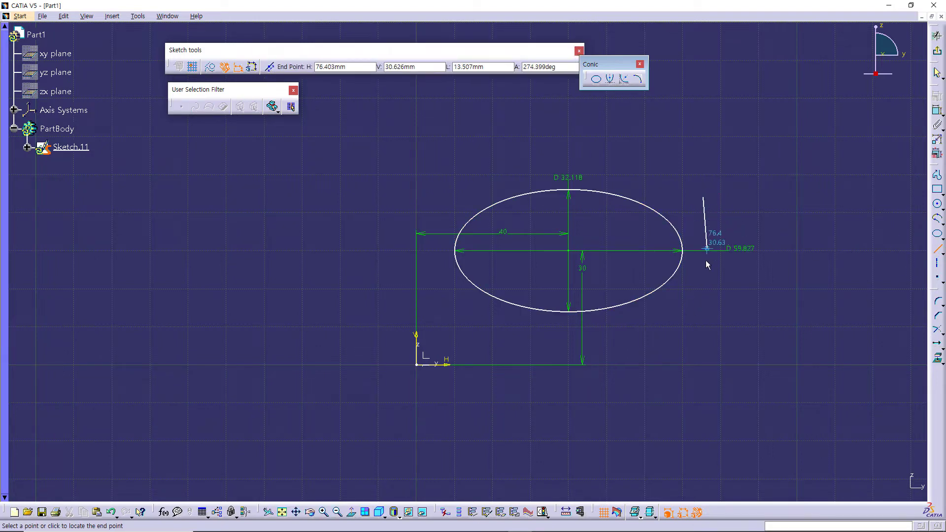
{"action": "left_click", "coordinate": [702, 333]}
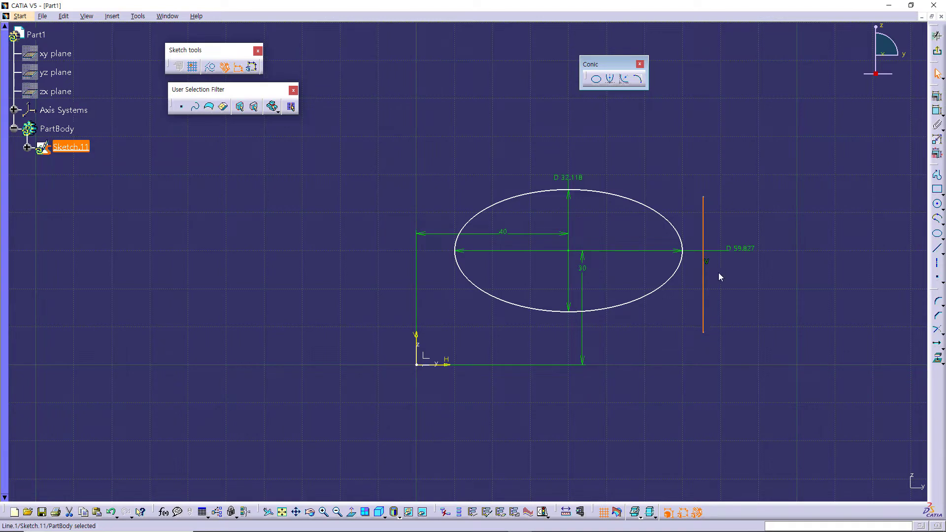
{"action": "left_click", "coordinate": [211, 70]}
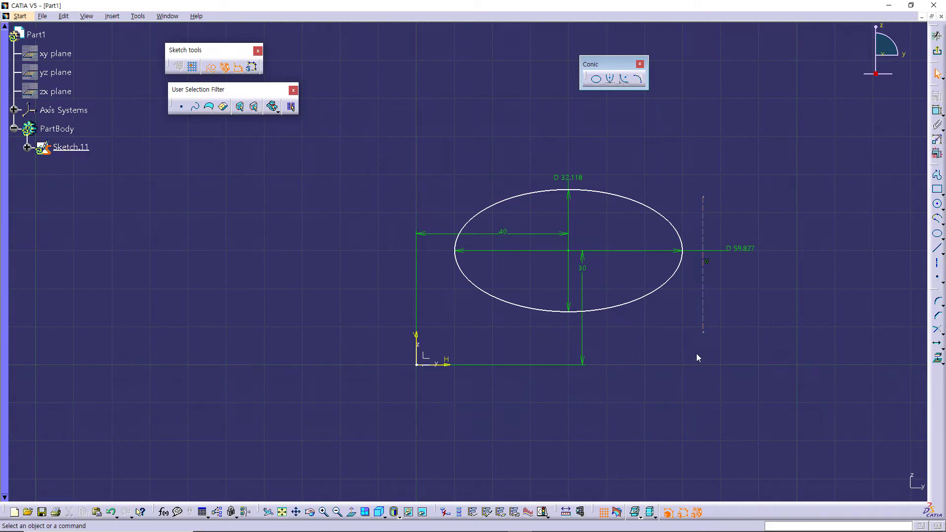
Apply a Tangency constraint between the ellipse and the vertical construction line
{"action": "left_click", "coordinate": [680, 267]}
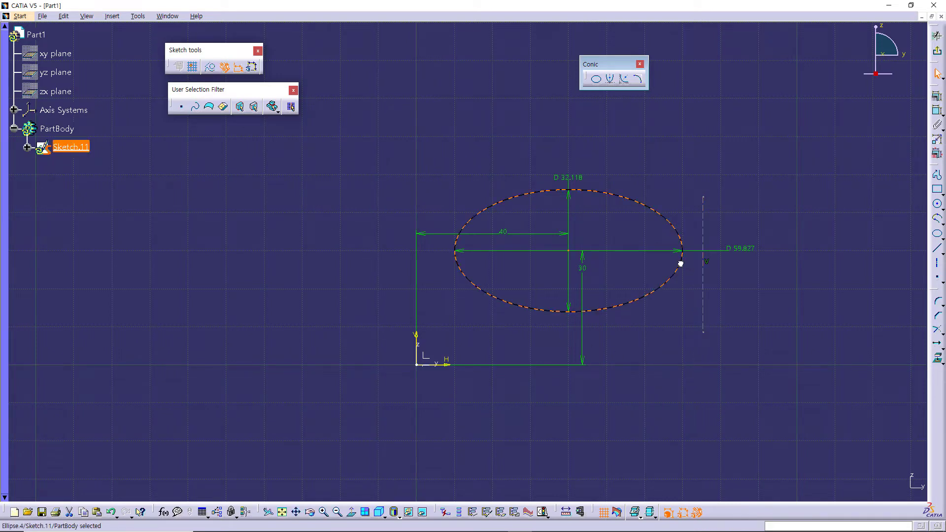
{"action": "left_click", "coordinate": [704, 285], "text": "ctrl"}
{"action": "left_click", "coordinate": [937, 96]}
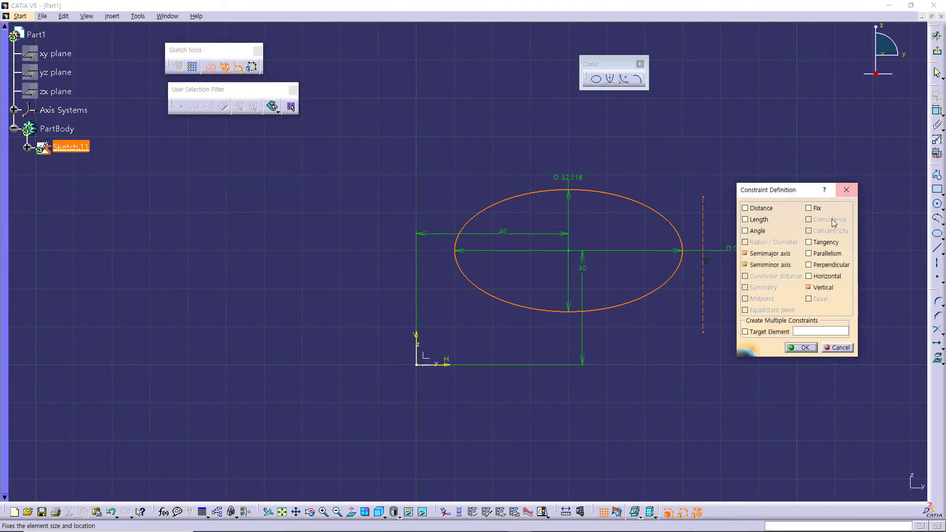
{"action": "left_click", "coordinate": [817, 243]}
{"action": "left_click", "coordinate": [803, 348]}
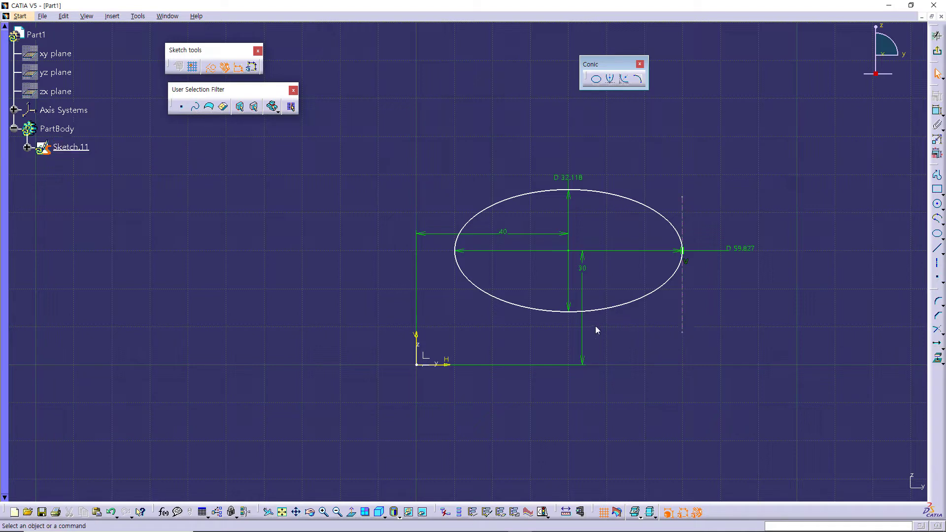
Dimension the horizontal distance from the sketch's V axis to the vertical construction line, placing the dimension below the ellipse
{"action": "left_click", "coordinate": [417, 338]}
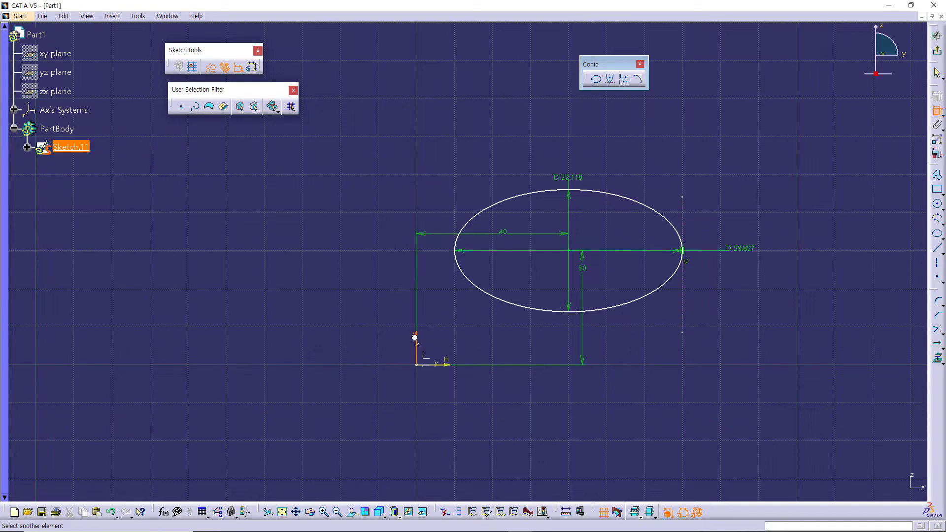
{"action": "left_click", "coordinate": [682, 324]}
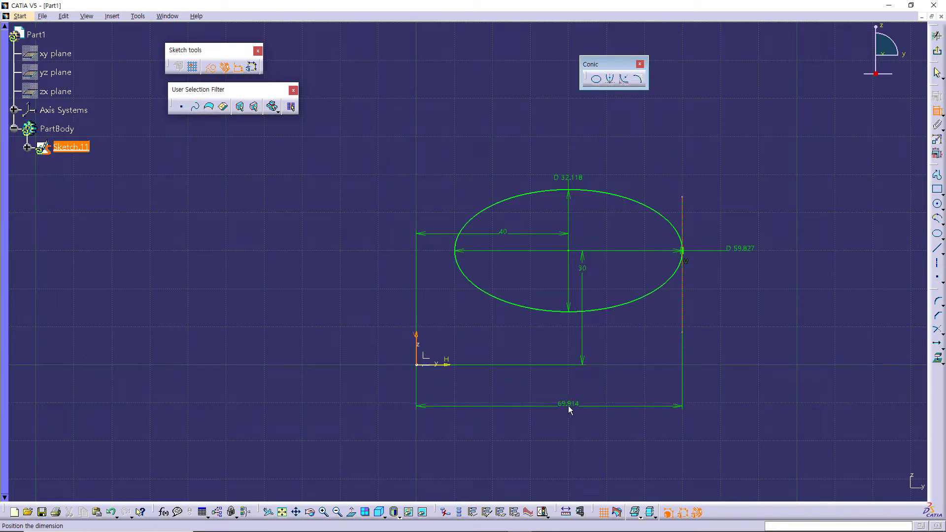
{"action": "left_click", "coordinate": [568, 406]}
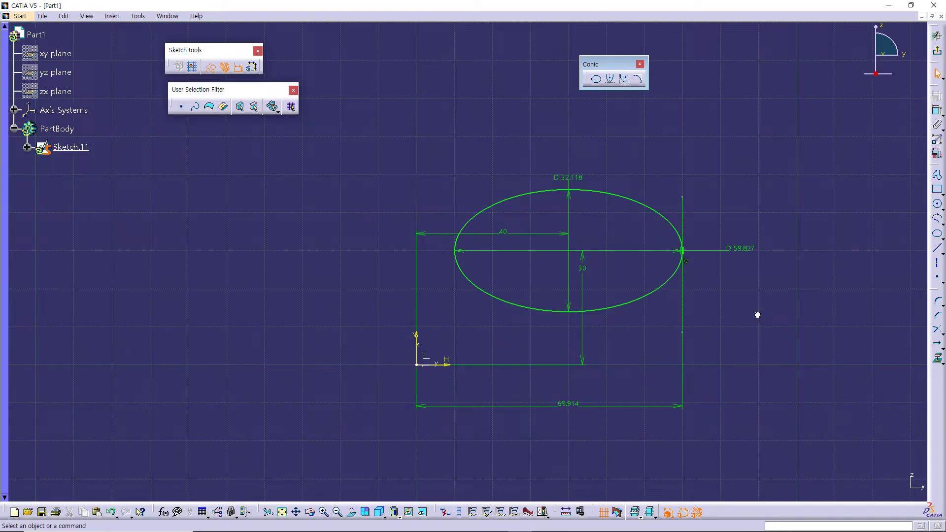
Try setting the distance from the V axis to the construction line to 70 mm, and undo that change
{"action": "left_click", "coordinate": [570, 404]}
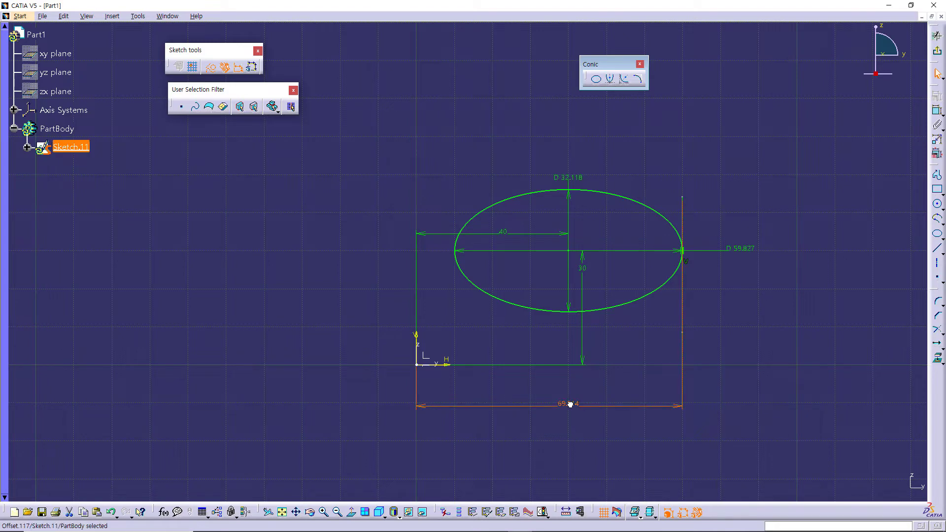
{"action": "double_click", "coordinate": [570, 404]}
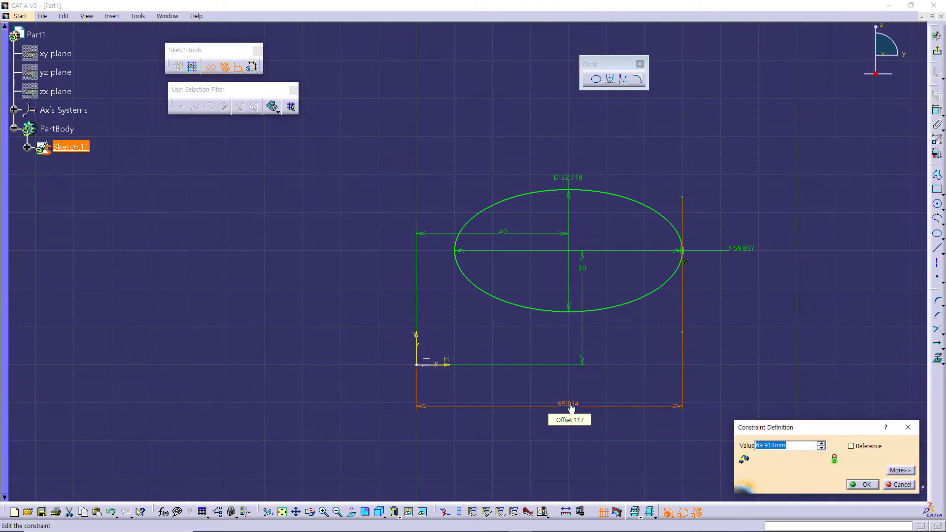
{"action": "type", "text": "70"}
{"action": "key", "text": "Return"}
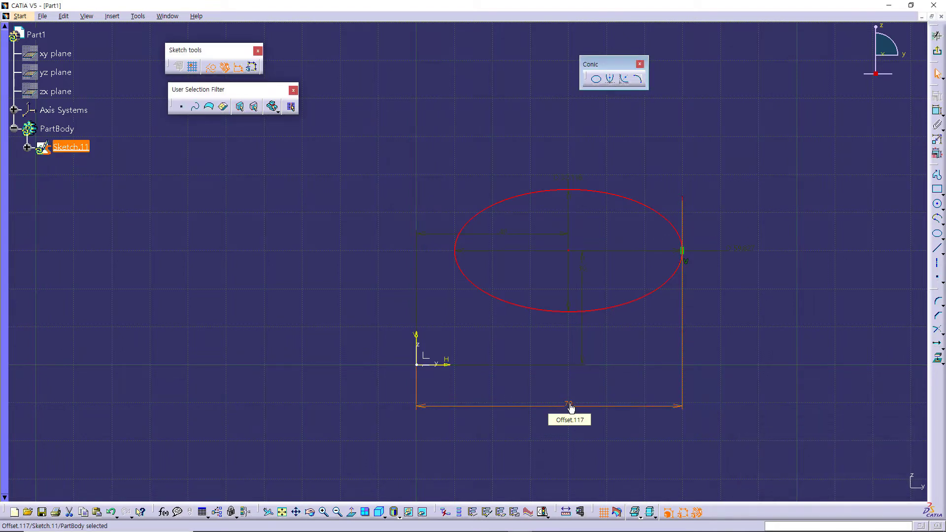
{"action": "left_click", "coordinate": [735, 392]}
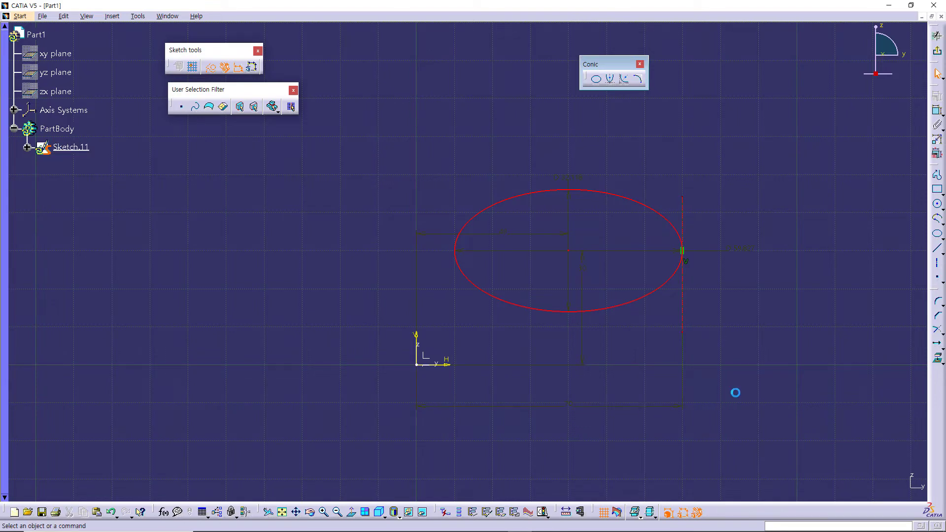
{"action": "key", "text": "ctrl+z"}
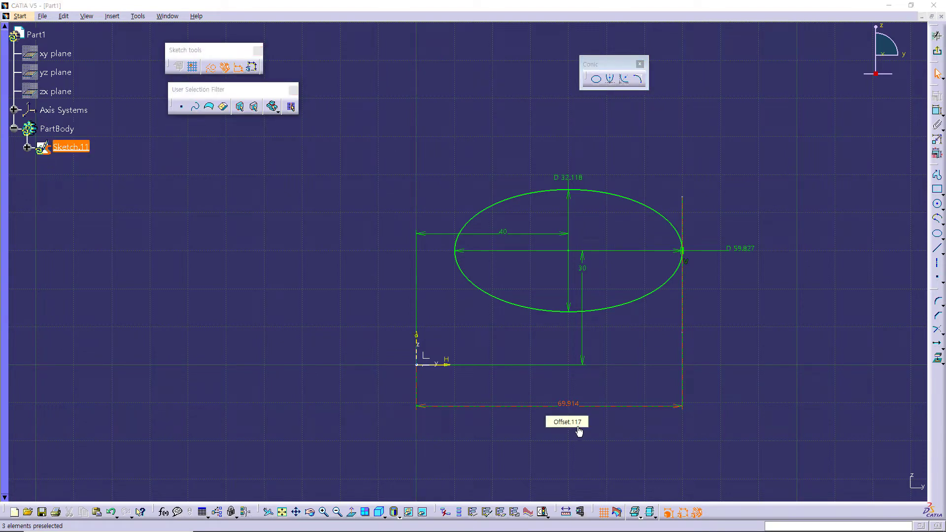
Make the horizontal dimension between the V axis and the construction line a reference dimension
{"action": "double_click", "coordinate": [570, 403]}
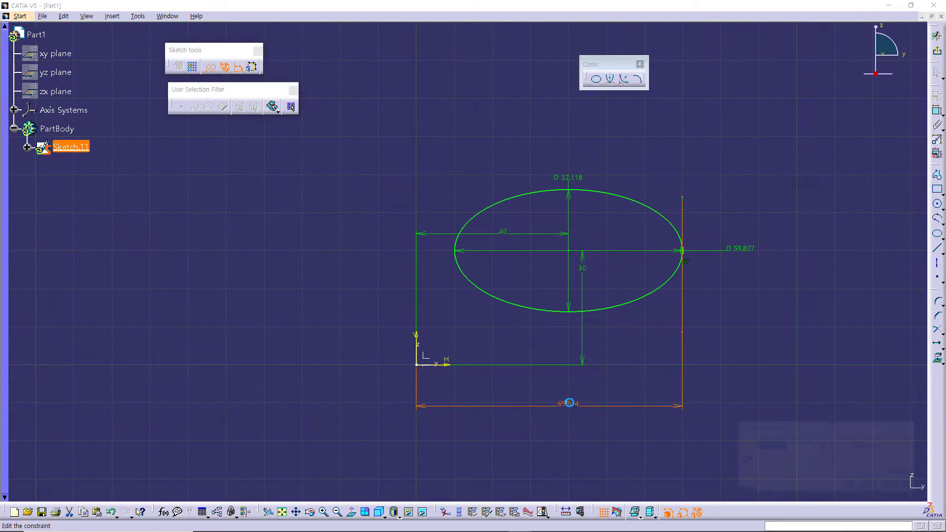
{"action": "left_click", "coordinate": [850, 445]}
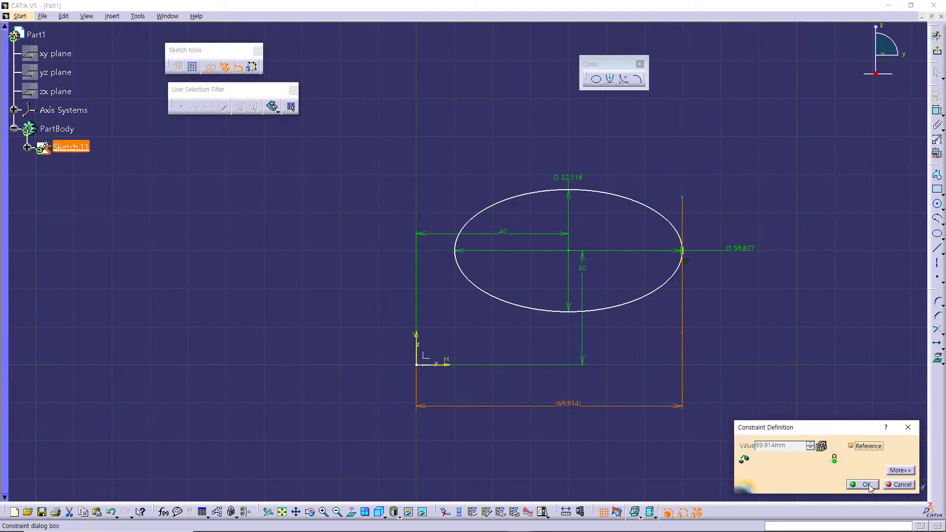
{"action": "left_click", "coordinate": [868, 486]}
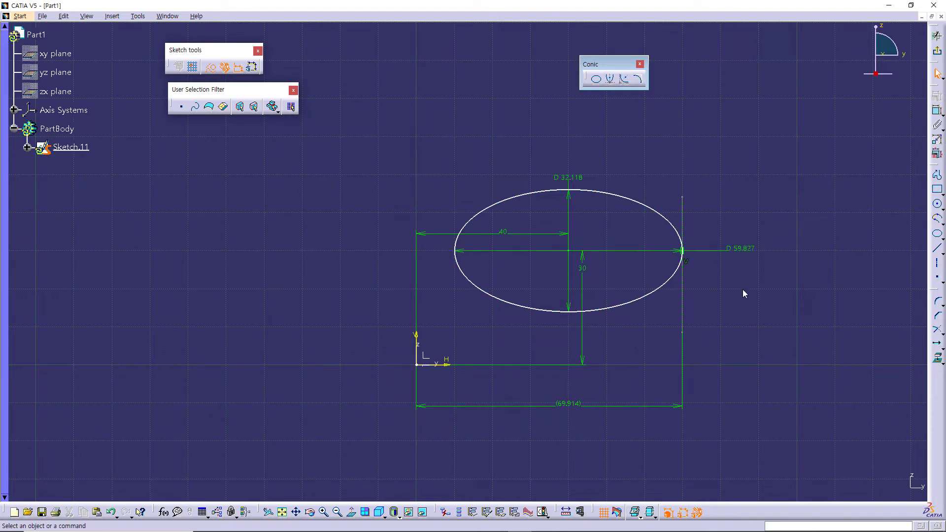
Set the ellipse's major axis diameter dimension to 60 mm
{"action": "double_click", "coordinate": [749, 250]}
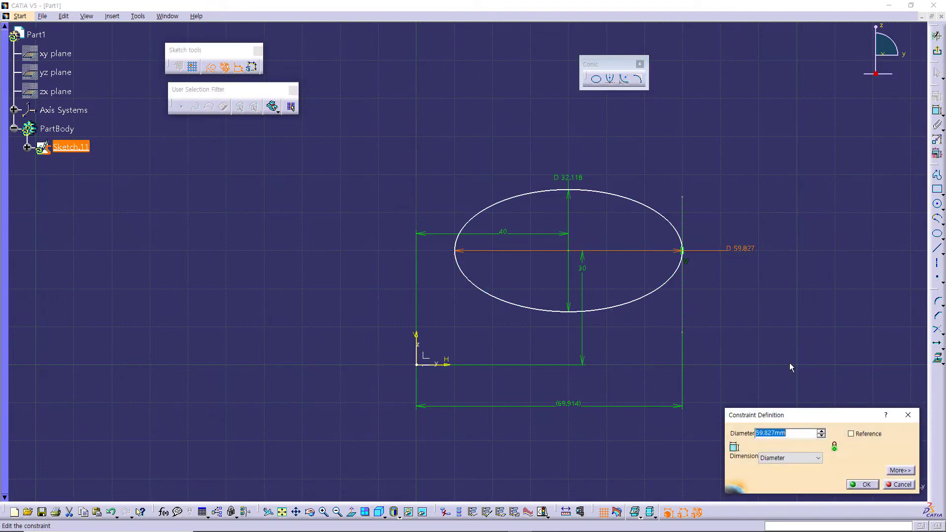
{"action": "type", "text": "60"}
{"action": "key", "text": "Return"}
{"action": "left_click", "coordinate": [793, 420]}
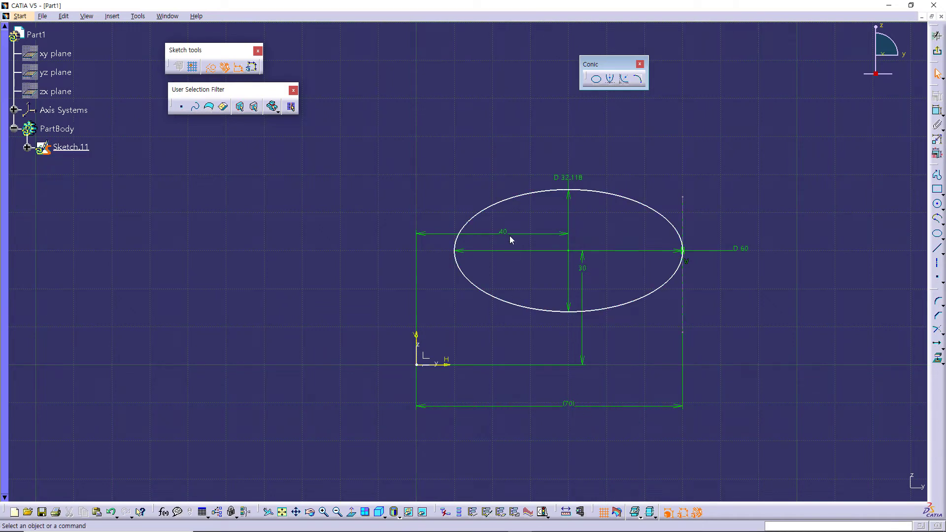
Turn off the Reference option for the dimension between the V axis and the construction line
{"action": "double_click", "coordinate": [569, 404]}
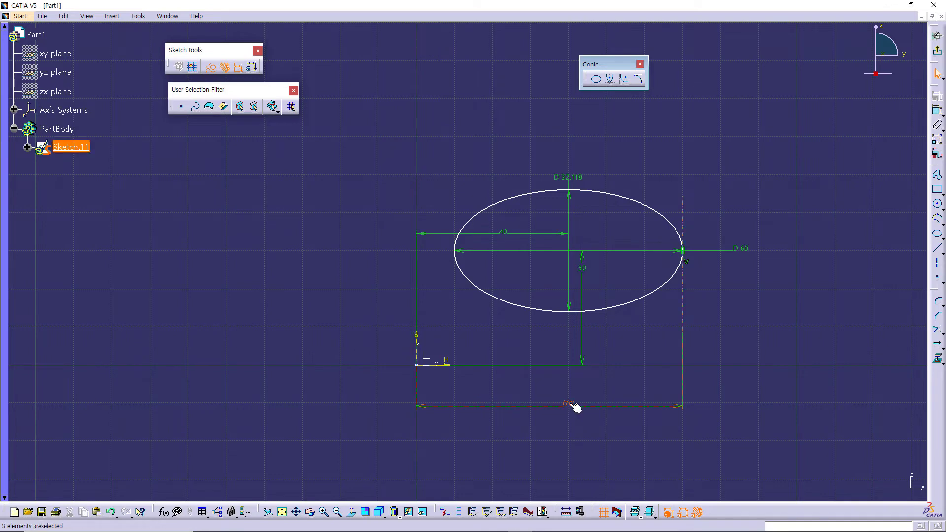
{"action": "left_click", "coordinate": [854, 447]}
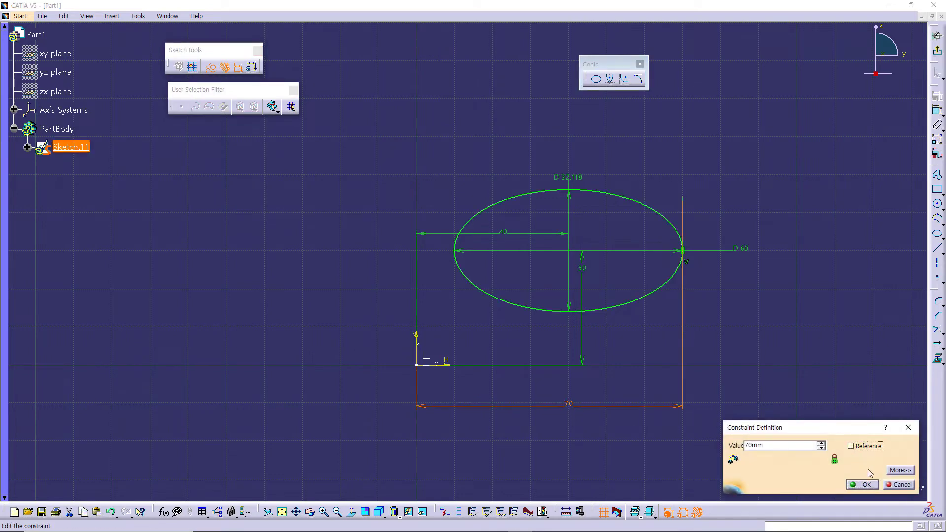
{"action": "left_click", "coordinate": [861, 484]}
{"action": "left_click", "coordinate": [762, 450]}
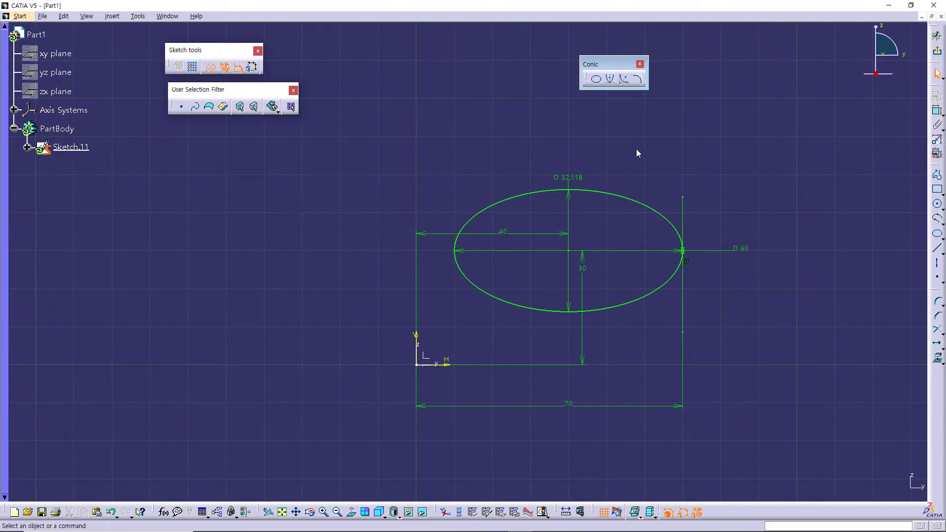
Delete the ellipse, the vertical construction line and all their constraints from the sketch
{"action": "mouse_move", "coordinate": [348, 148]}
{"action": "left_mouse_down"}
{"action": "mouse_move", "coordinate": [760, 432]}
{"action": "mouse_move", "coordinate": [807, 446]}
{"action": "left_mouse_up"}
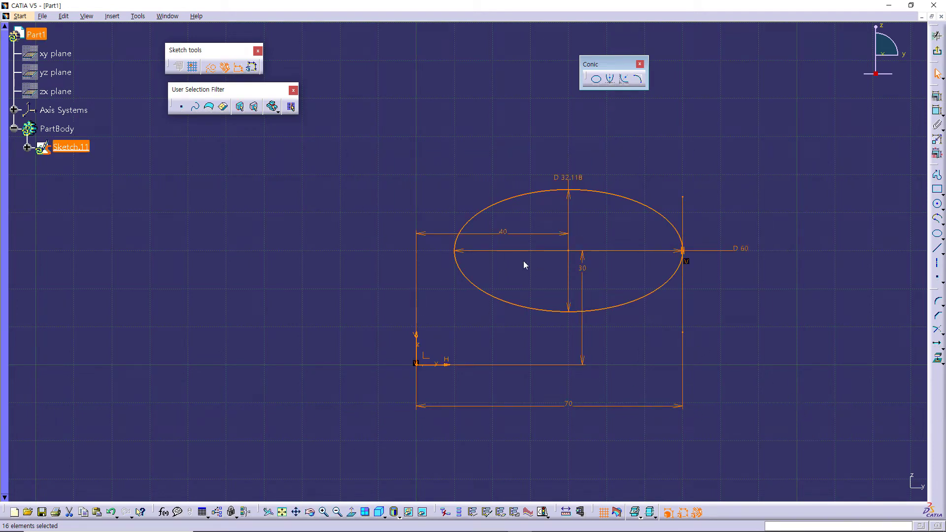
{"action": "left_click_drag", "start_coordinate": [368, 155], "coordinate": [800, 449]}
{"action": "key", "text": "Delete"}
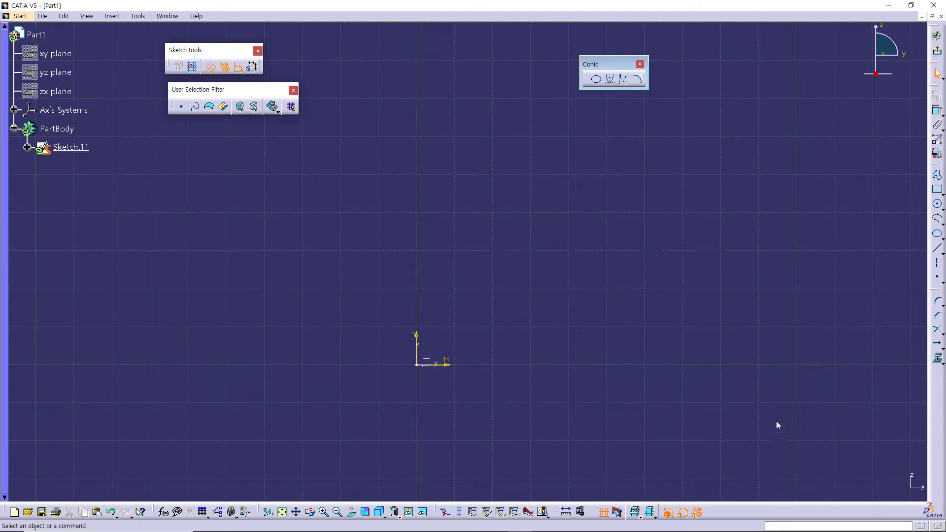
Start a new ellipse with its centre at H 0 mm, V 0 mm on the sketch origin
{"action": "left_click", "coordinate": [596, 79]}
{"action": "left_click_drag", "start_coordinate": [586, 65], "coordinate": [586, 191]}
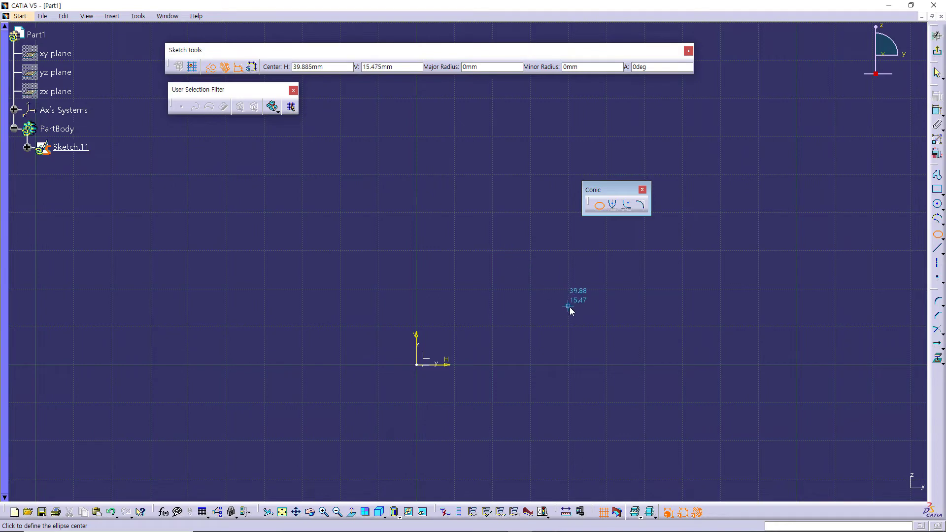
{"action": "type", "text": "0"}
{"action": "key", "text": "Tab"}
{"action": "type", "text": "0"}
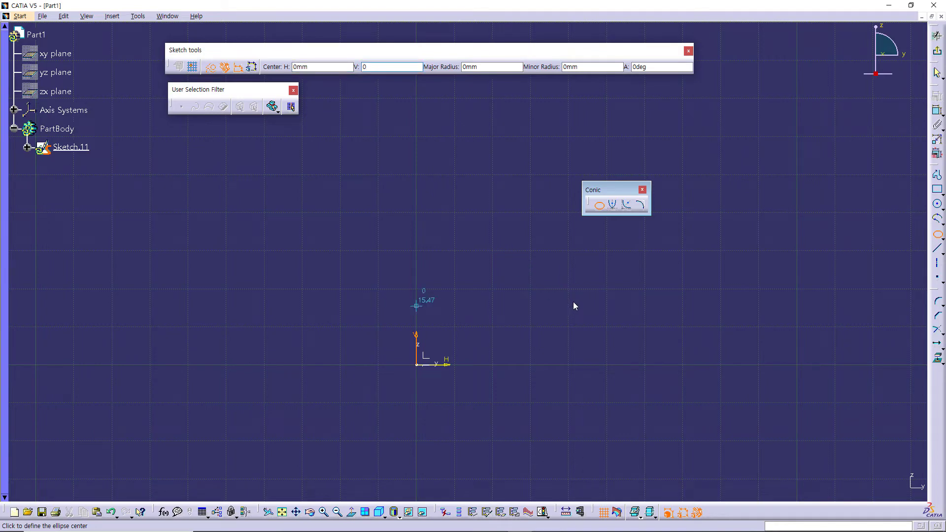
{"action": "left_click", "coordinate": [496, 67]}
{"action": "key", "text": "Return"}
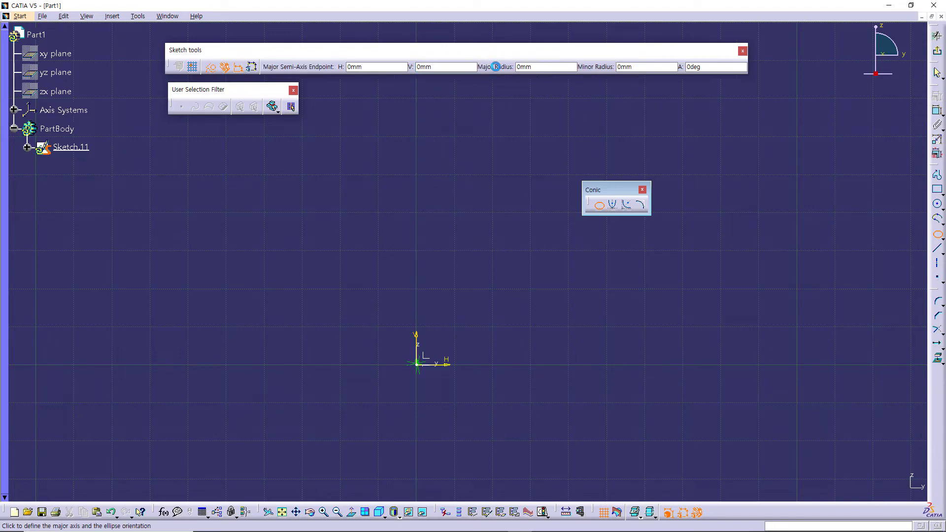
Complete the ellipse with a major radius of 100 mm, a minor radius of 50 mm and an angle of 0 degrees
{"action": "double_click", "coordinate": [542, 66]}
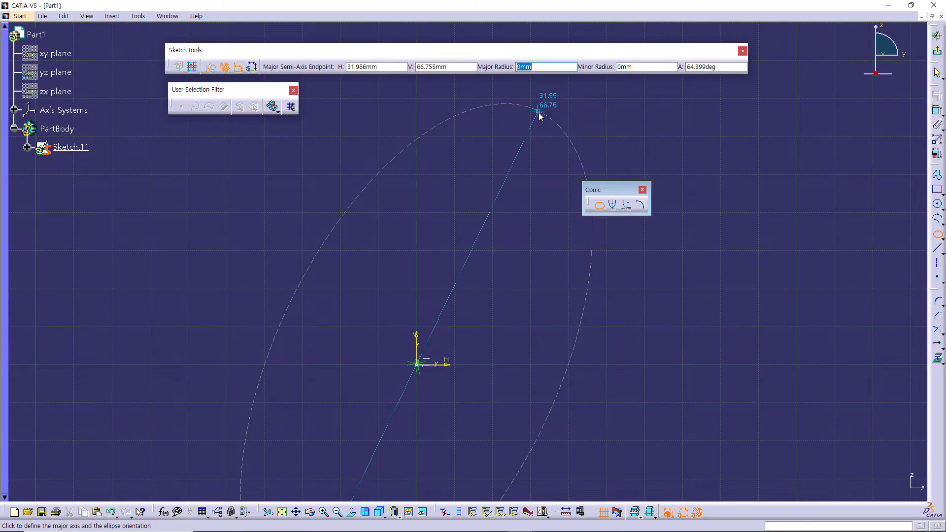
{"action": "type", "text": "100"}
{"action": "key", "text": "Tab"}
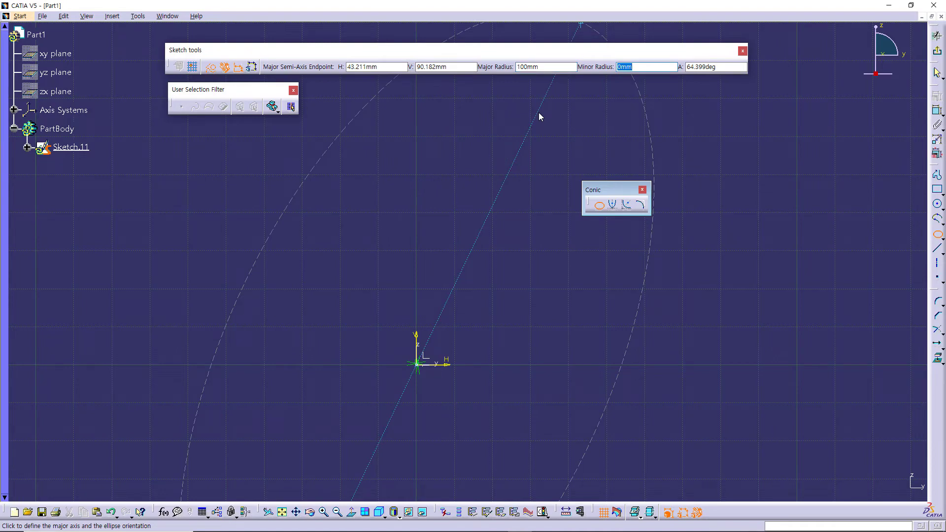
{"action": "type", "text": "50"}
{"action": "key", "text": "Tab"}
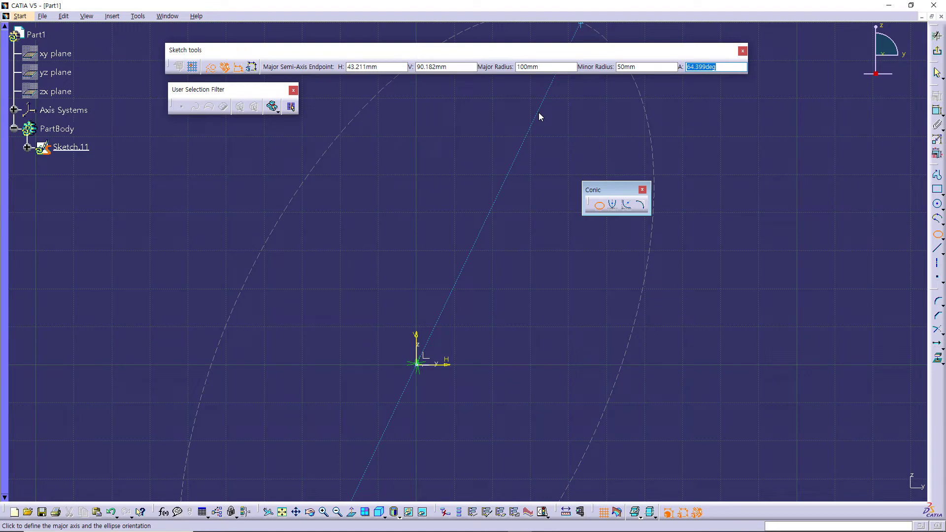
{"action": "type", "text": "0"}
{"action": "key", "text": "Return"}
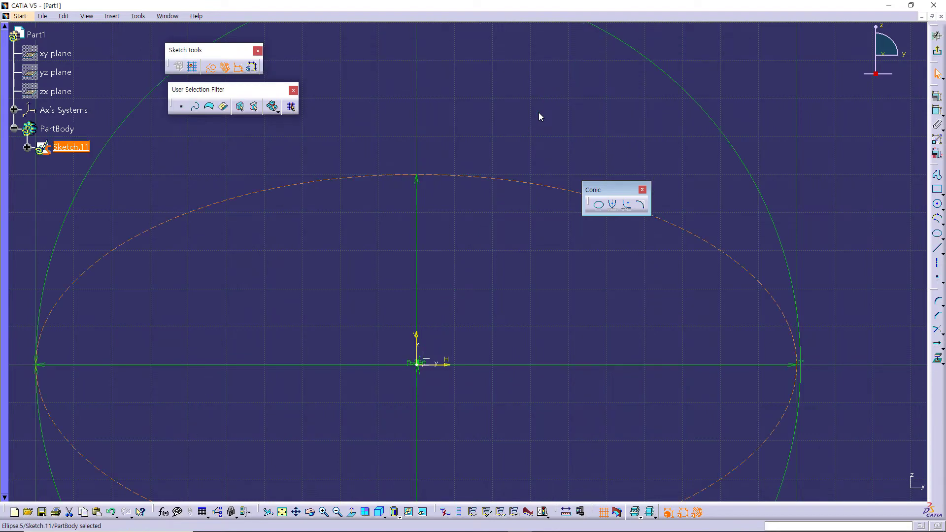
{"action": "left_click", "coordinate": [283, 512]}
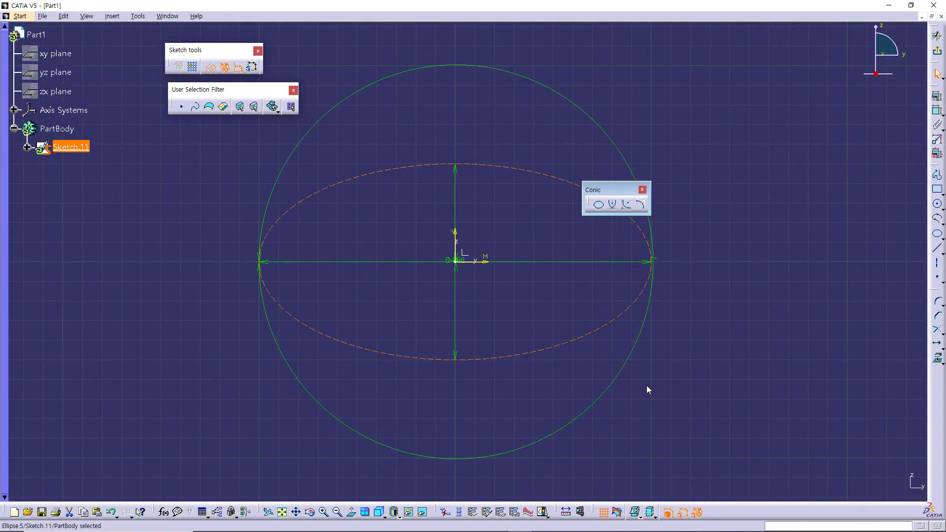
{"action": "left_click", "coordinate": [679, 371]}
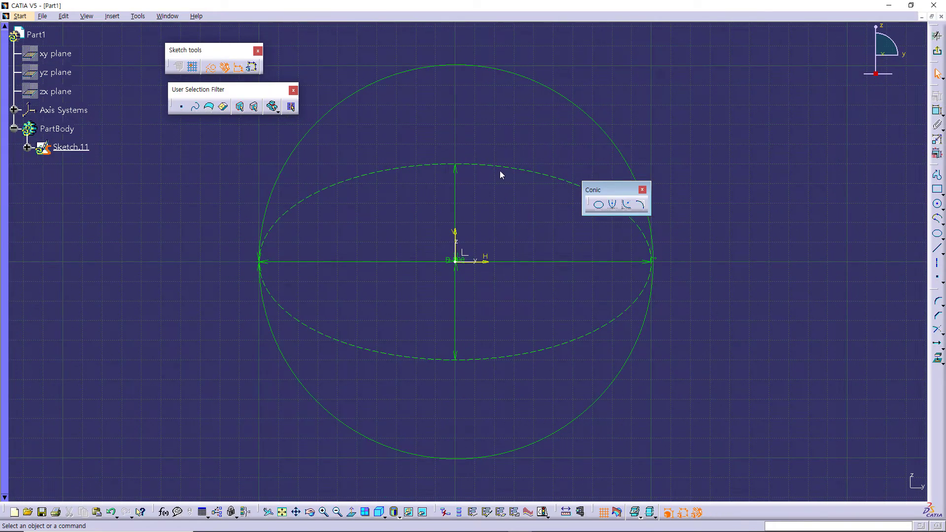
Turn off construction mode and convert the new ellipse into a standard element
{"action": "left_click", "coordinate": [212, 70]}
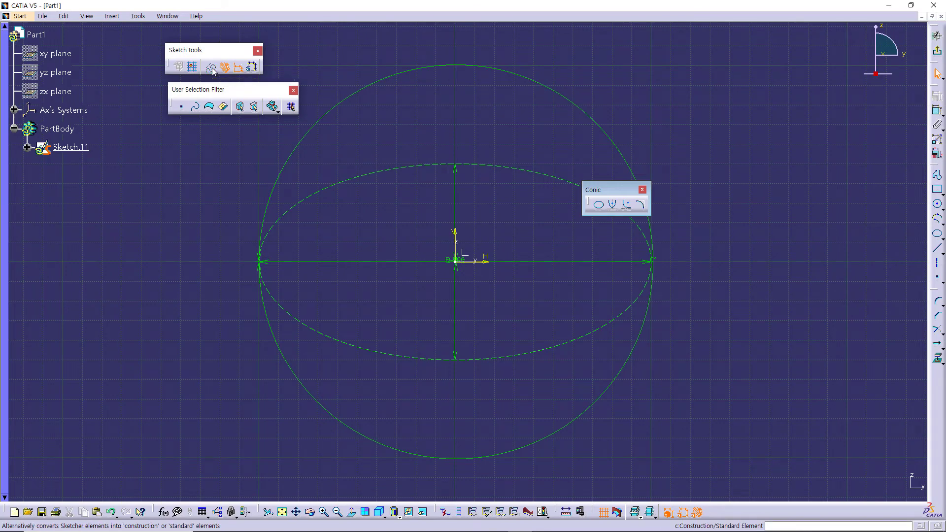
{"action": "left_click", "coordinate": [350, 186]}
{"action": "left_click", "coordinate": [212, 70]}
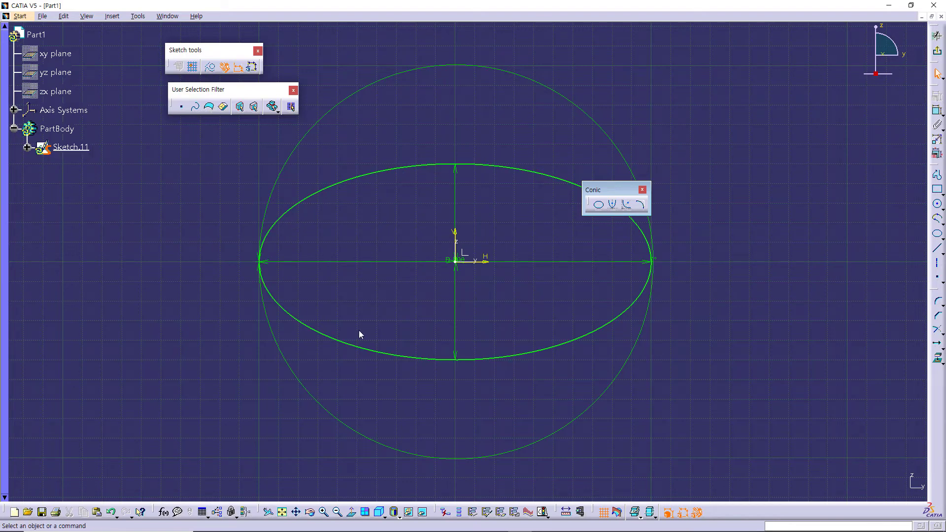
Exit the sketch to view the ellipse in the part, and reopen Sketch.11 for editing
{"action": "left_click", "coordinate": [938, 54]}
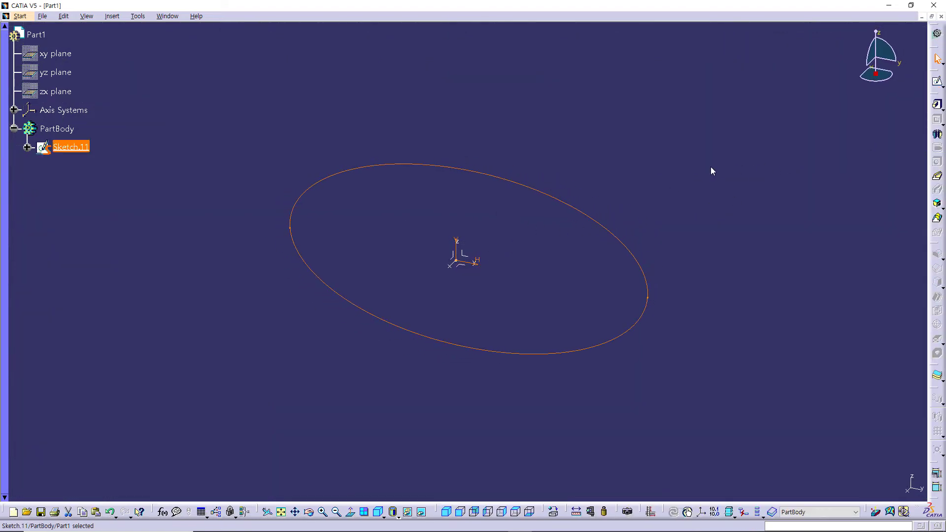
{"action": "double_click", "coordinate": [74, 146]}
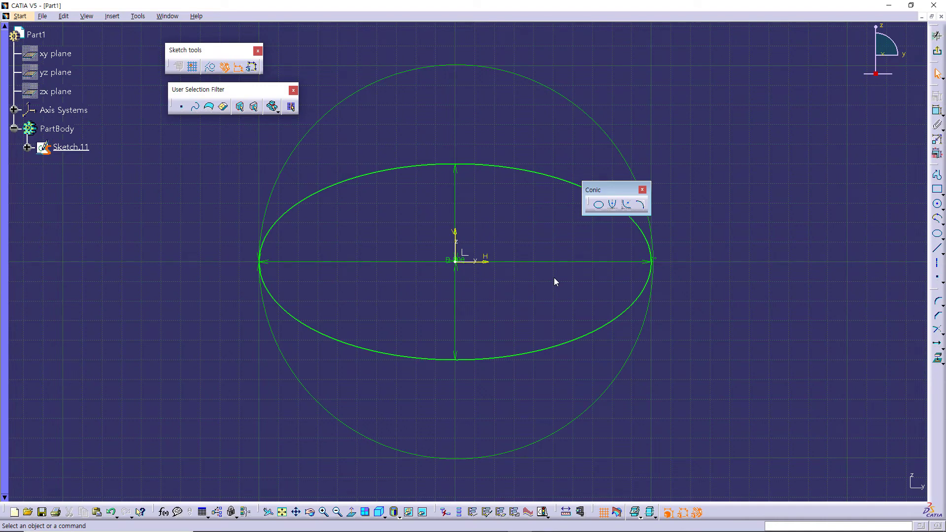
Delete the origin-centred ellipse together with its construction circle and constraints, leaving the sketch empty
{"action": "left_click_drag", "start_coordinate": [610, 190], "coordinate": [672, 53]}
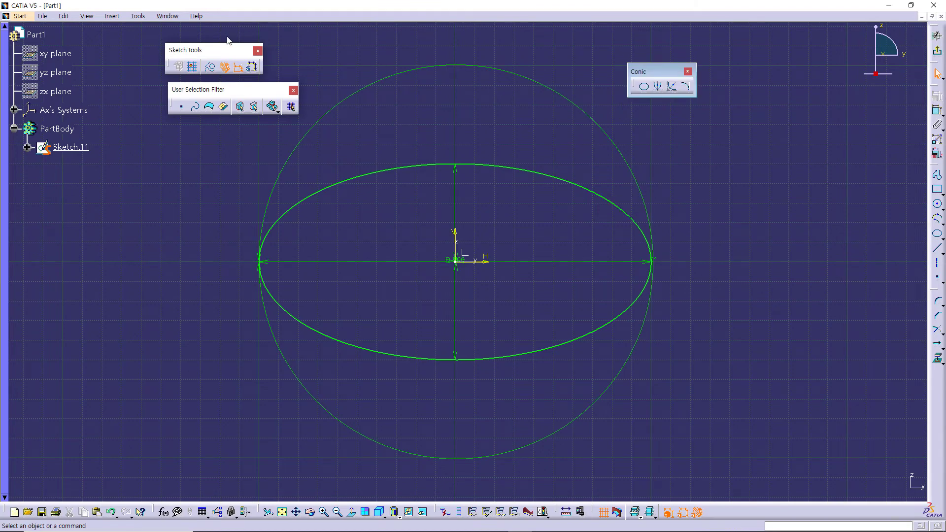
{"action": "mouse_move", "coordinate": [228, 35]}
{"action": "left_mouse_down"}
{"action": "mouse_move", "coordinate": [403, 275]}
{"action": "mouse_move", "coordinate": [728, 474]}
{"action": "left_mouse_up"}
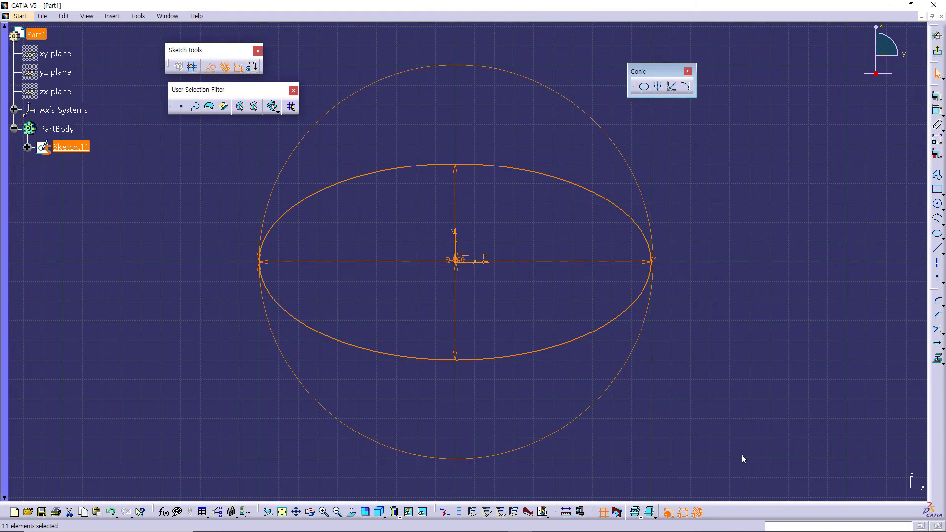
{"action": "key", "text": "Delete"}
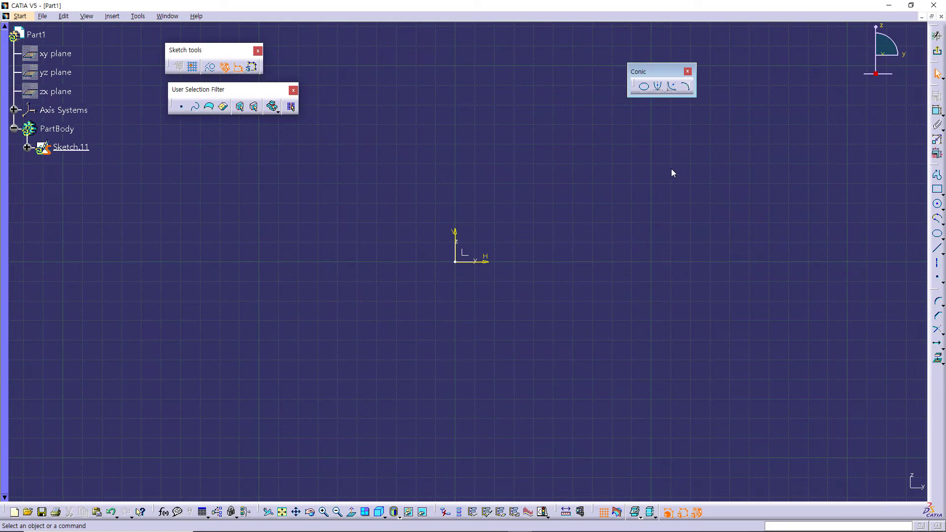
Draw an upward-opening parabola around the vertical axis side below the origin from its focus, apex and two end points, and delete it
{"action": "left_click", "coordinate": [658, 88]}
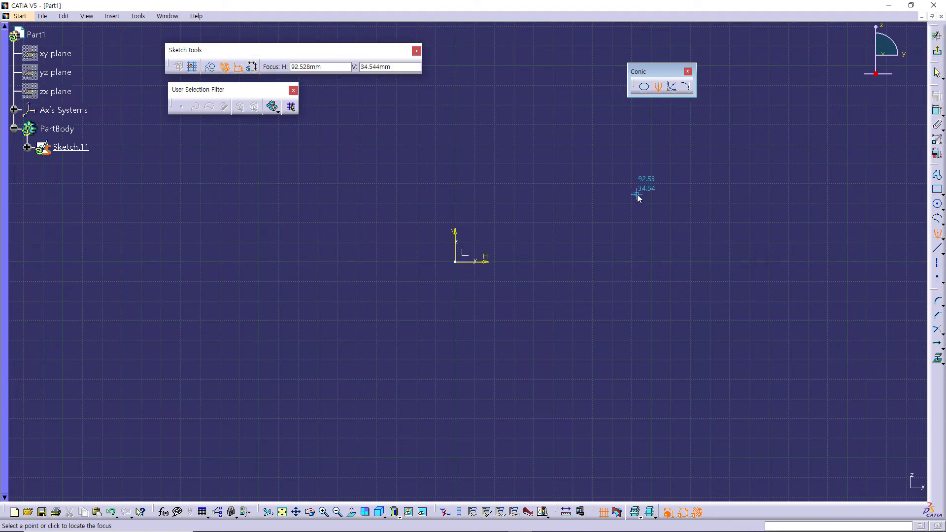
{"action": "left_click", "coordinate": [539, 186]}
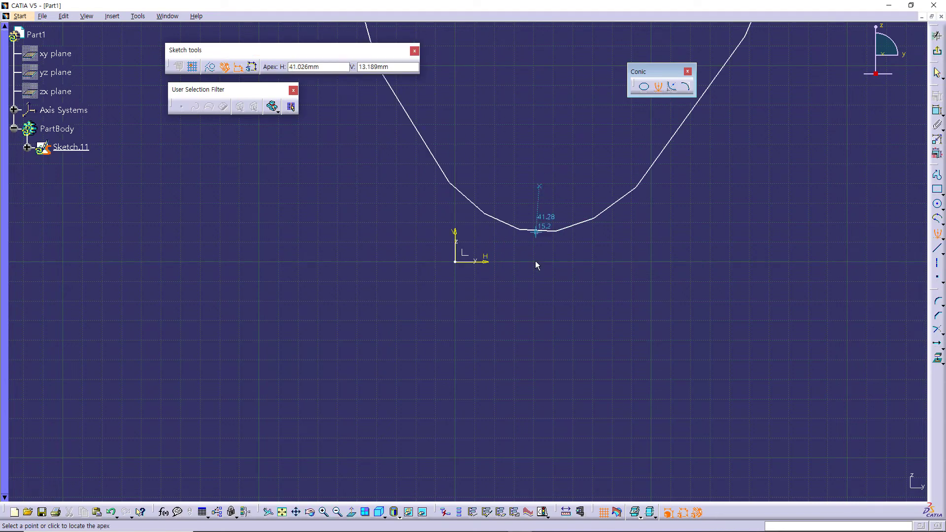
{"action": "left_click", "coordinate": [538, 395]}
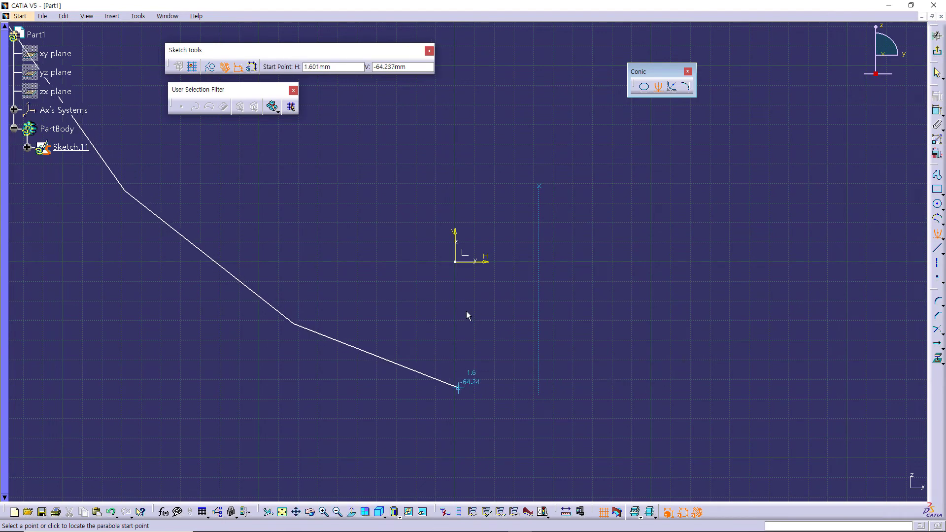
{"action": "left_click", "coordinate": [340, 348]}
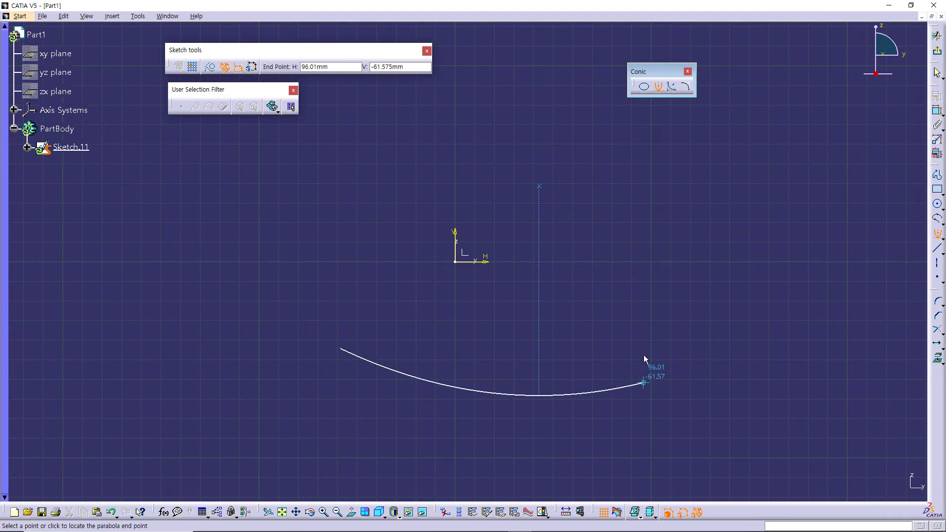
{"action": "left_click", "coordinate": [705, 363]}
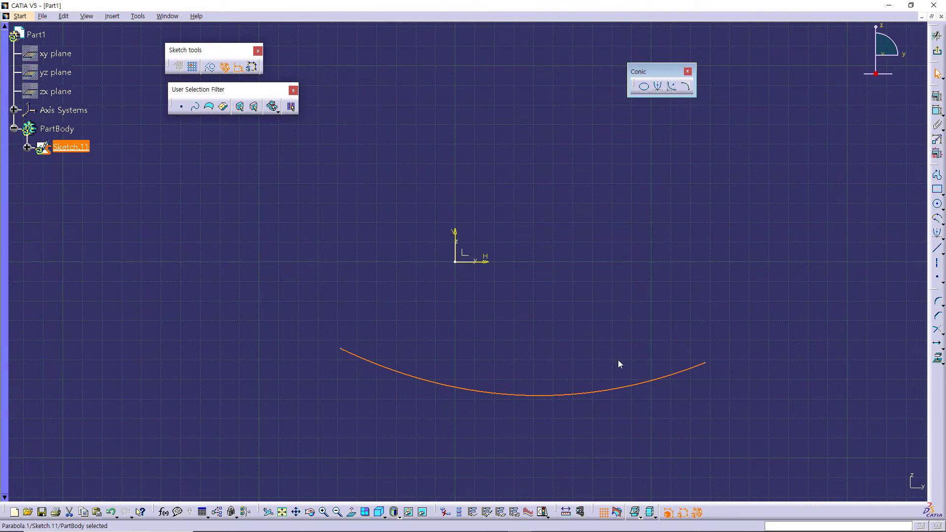
{"action": "key", "text": "Delete"}
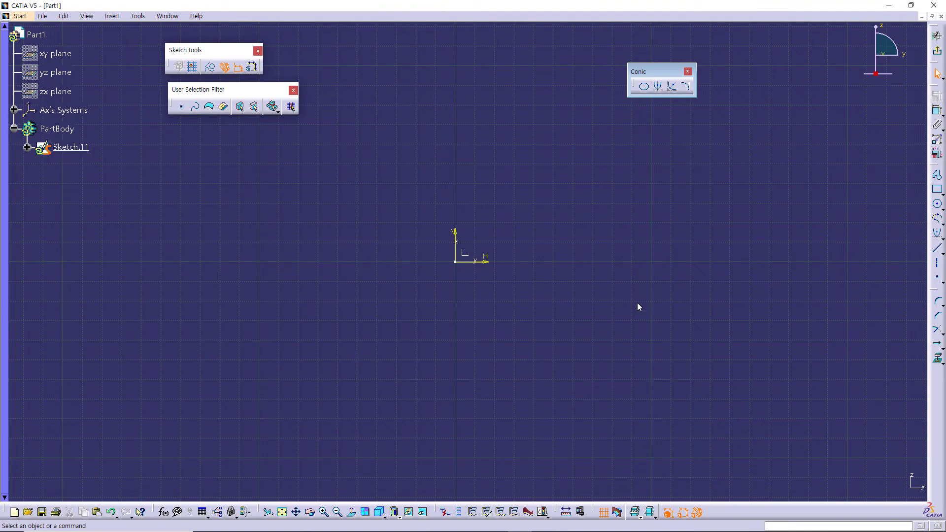
Draw a hyperbola by focus below the origin, setting its focus, center, apex, start point and end point
{"action": "left_click", "coordinate": [671, 86]}
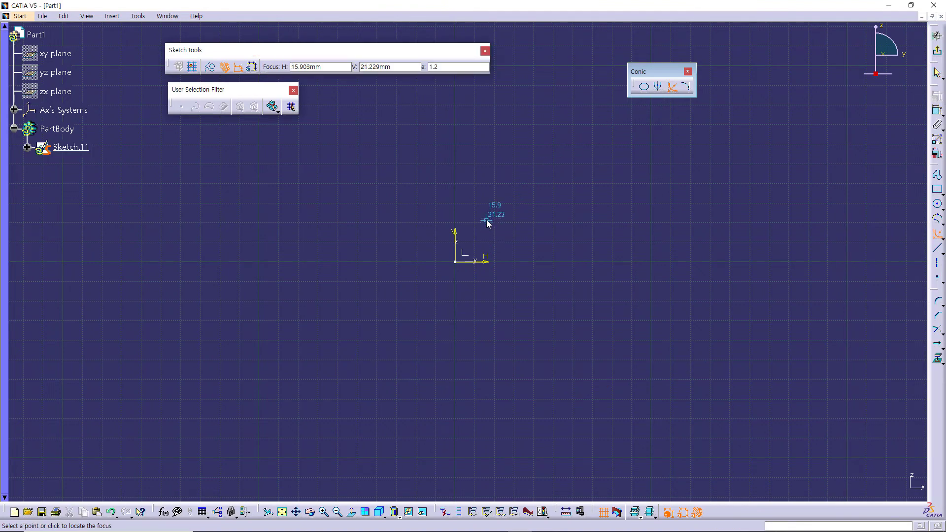
{"action": "left_click", "coordinate": [516, 201]}
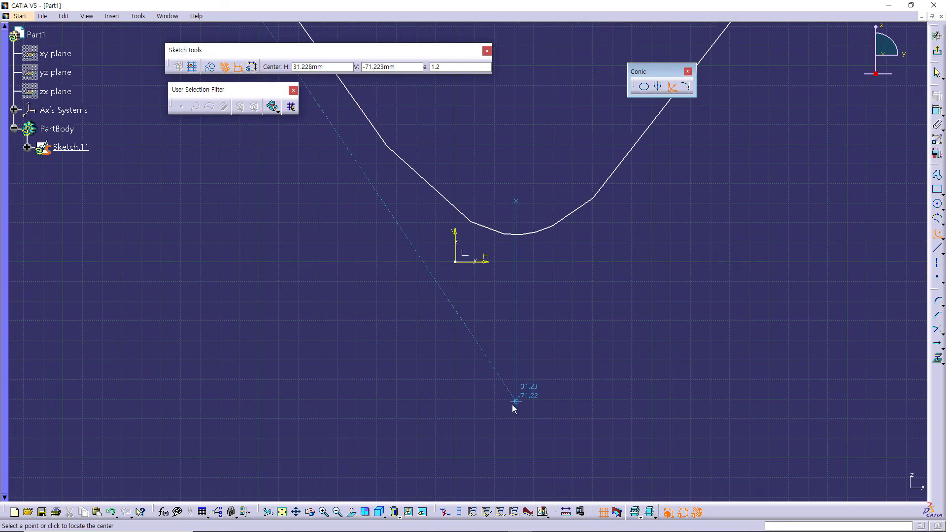
{"action": "left_click", "coordinate": [516, 456]}
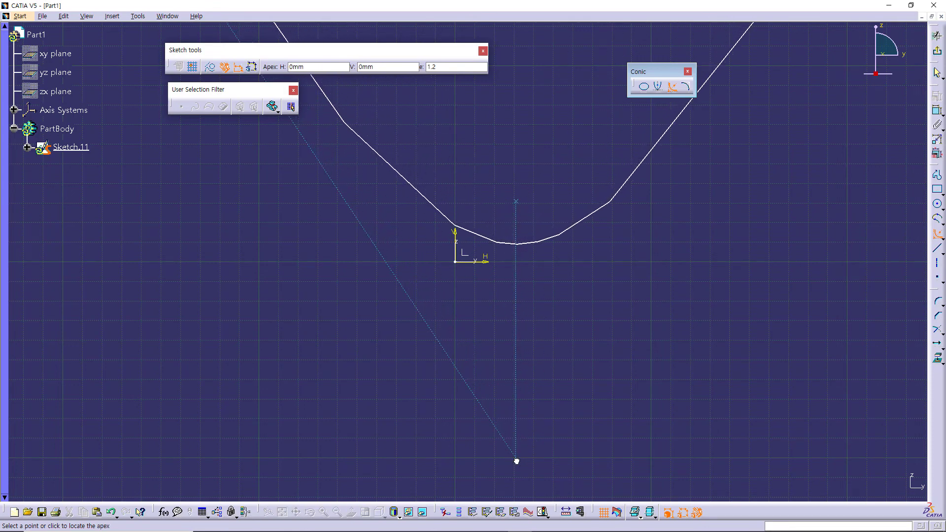
{"action": "left_click", "coordinate": [513, 326]}
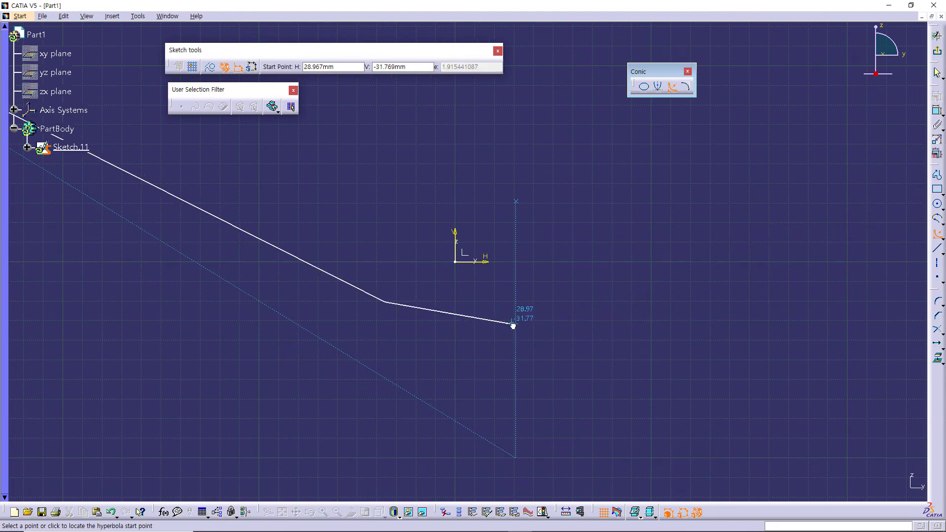
{"action": "left_click", "coordinate": [384, 302]}
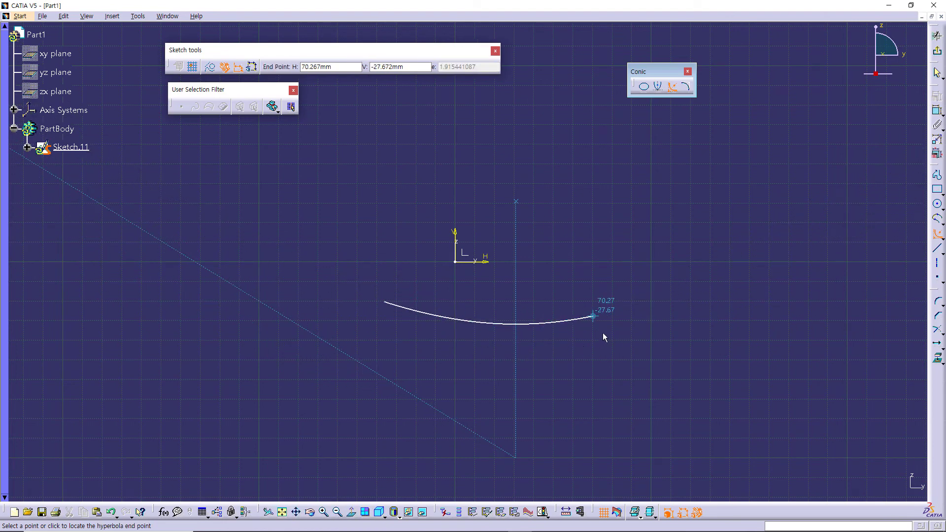
{"action": "left_click", "coordinate": [617, 323]}
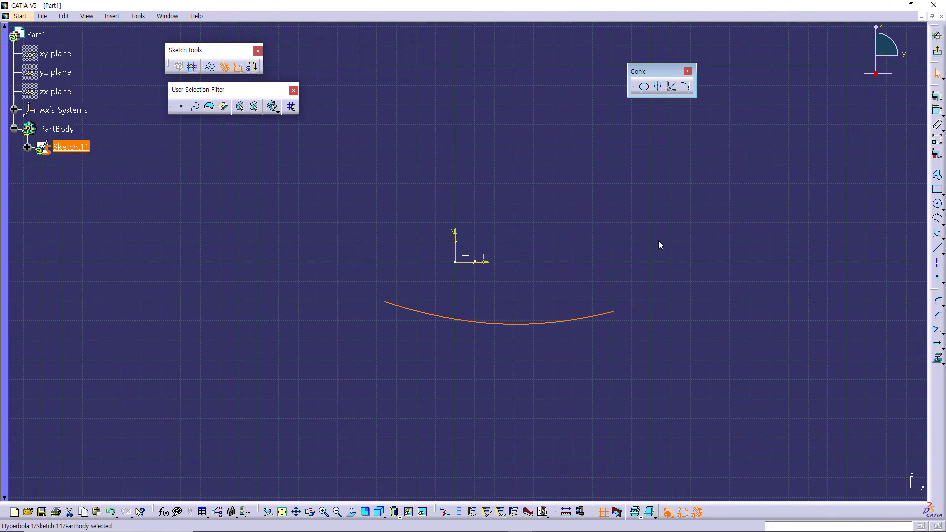
Draw a conic curve right of the hyperbola from two end points with inward-sloping tangents and a passing point between them
{"action": "left_click", "coordinate": [685, 87]}
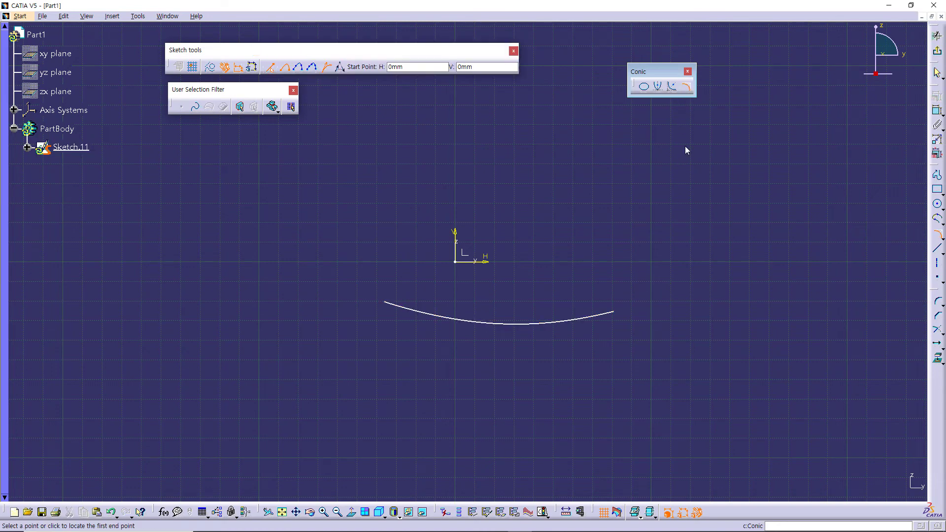
{"action": "left_click", "coordinate": [621, 196]}
{"action": "left_click", "coordinate": [686, 314]}
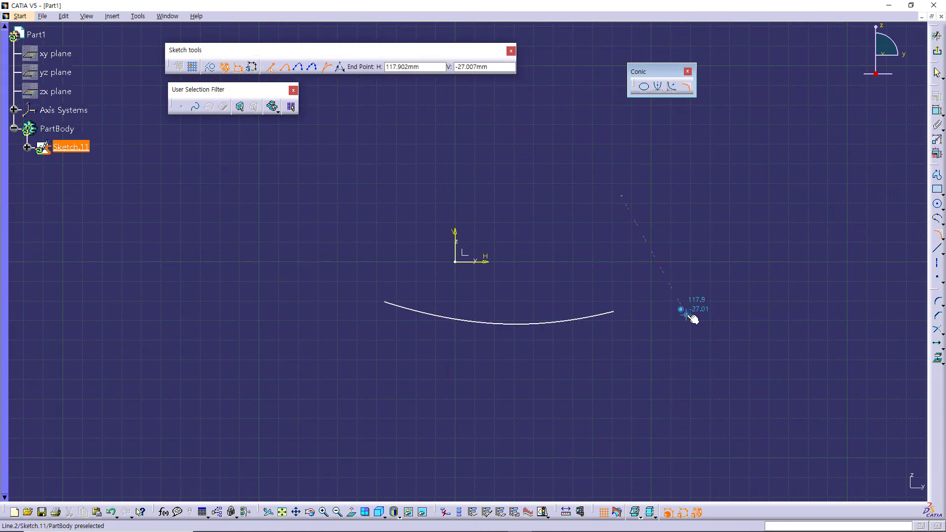
{"action": "left_click", "coordinate": [820, 199]}
{"action": "left_click", "coordinate": [772, 321]}
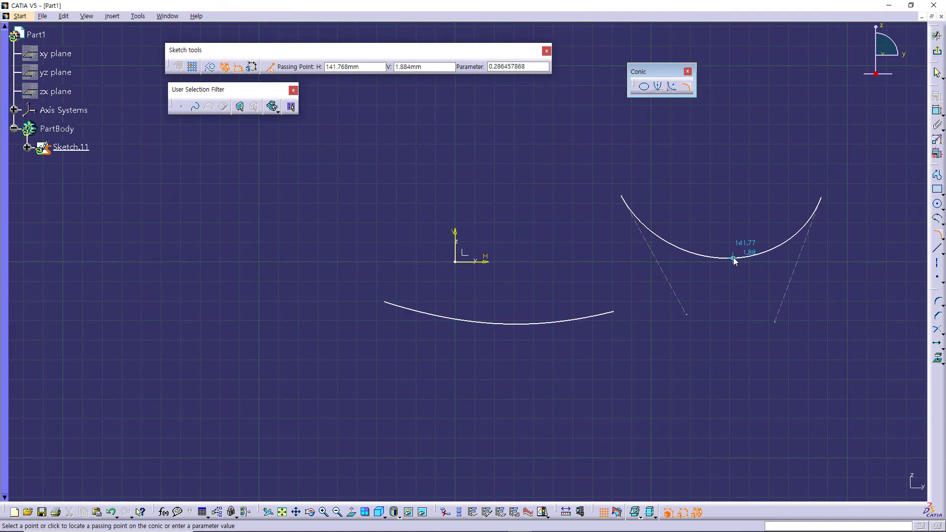
{"action": "left_click", "coordinate": [733, 257]}
{"action": "left_click", "coordinate": [734, 257]}
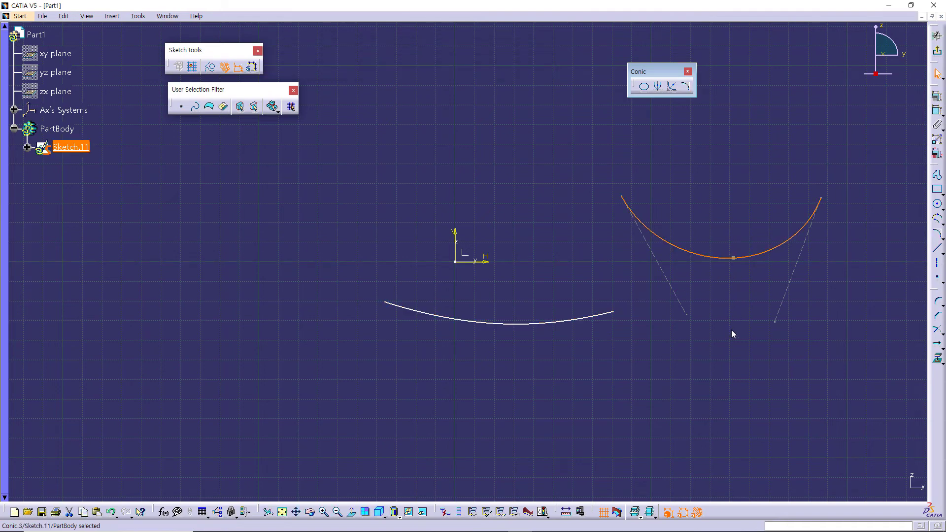
Delete the hyperbola and the conic curve together with its tangent lines, leaving the sketch empty
{"action": "mouse_move", "coordinate": [334, 134]}
{"action": "left_mouse_down"}
{"action": "mouse_move", "coordinate": [700, 393]}
{"action": "mouse_move", "coordinate": [852, 424]}
{"action": "left_mouse_up"}
{"action": "key", "text": "Delete"}
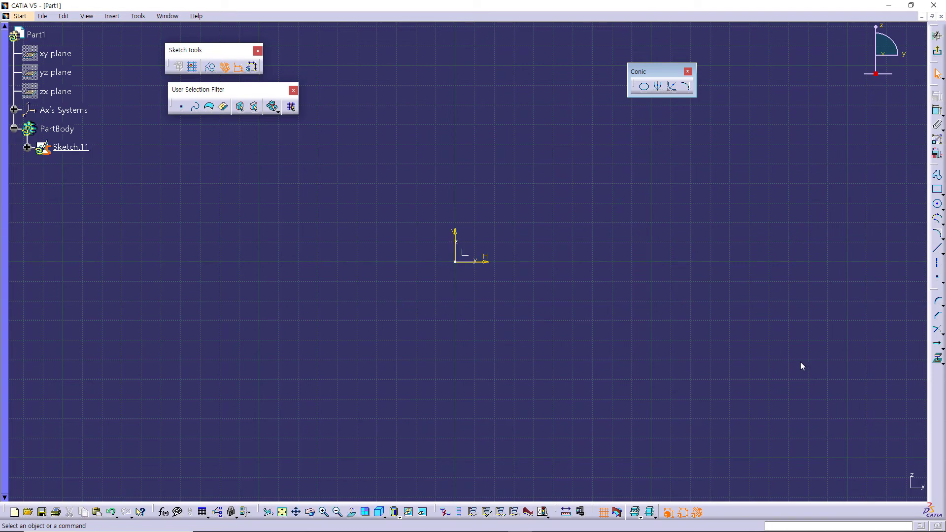
Sketch an upright rectangle just to the left of the sketch origin, spanning above and below the horizontal axis
{"action": "left_click", "coordinate": [936, 189]}
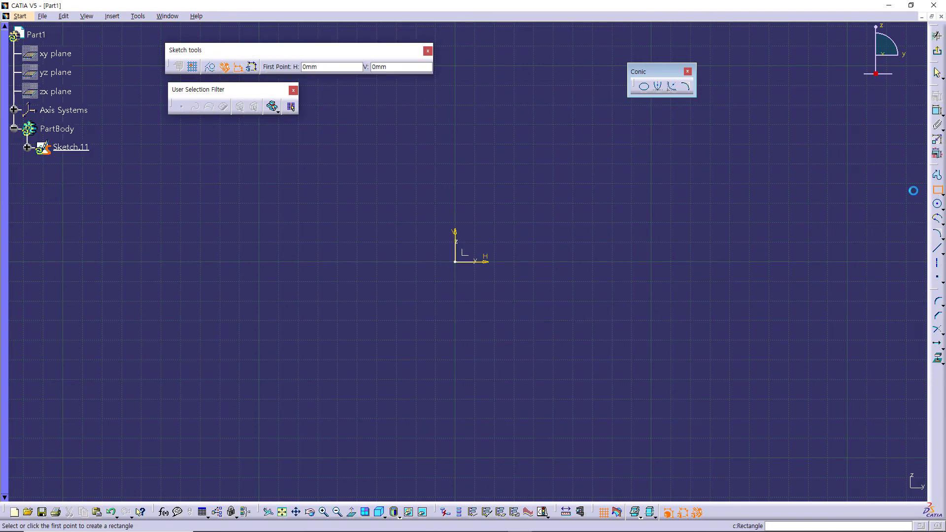
{"action": "left_click", "coordinate": [341, 182]}
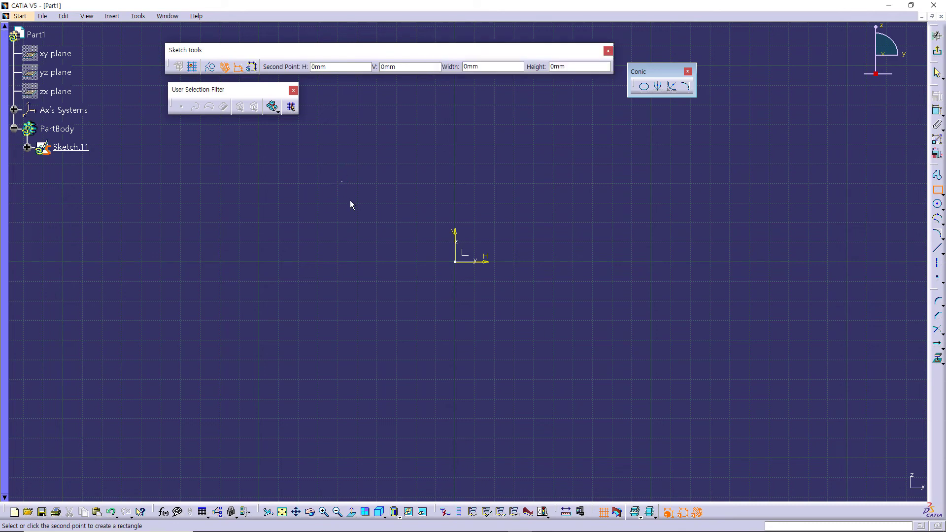
{"action": "left_click", "coordinate": [435, 350]}
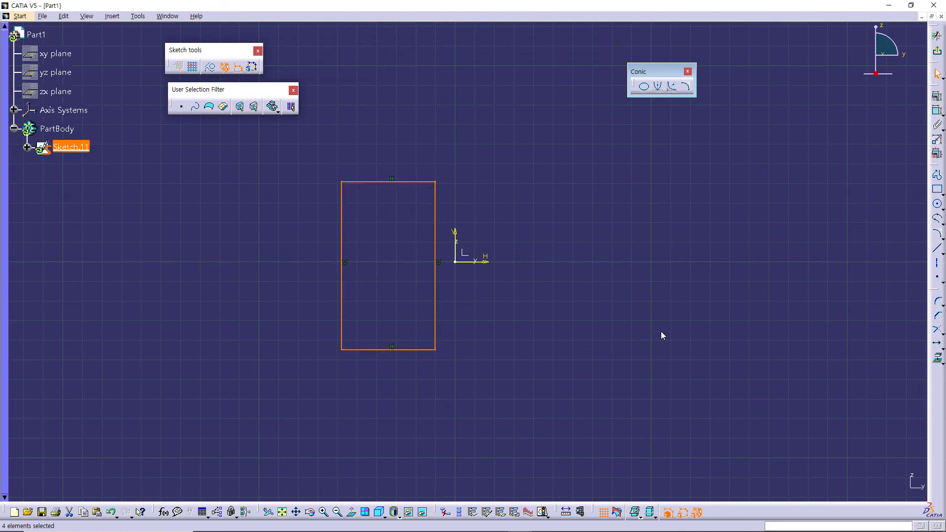
Sketch a circle to the right of the origin with its center on the horizontal axis
{"action": "left_click", "coordinate": [936, 204]}
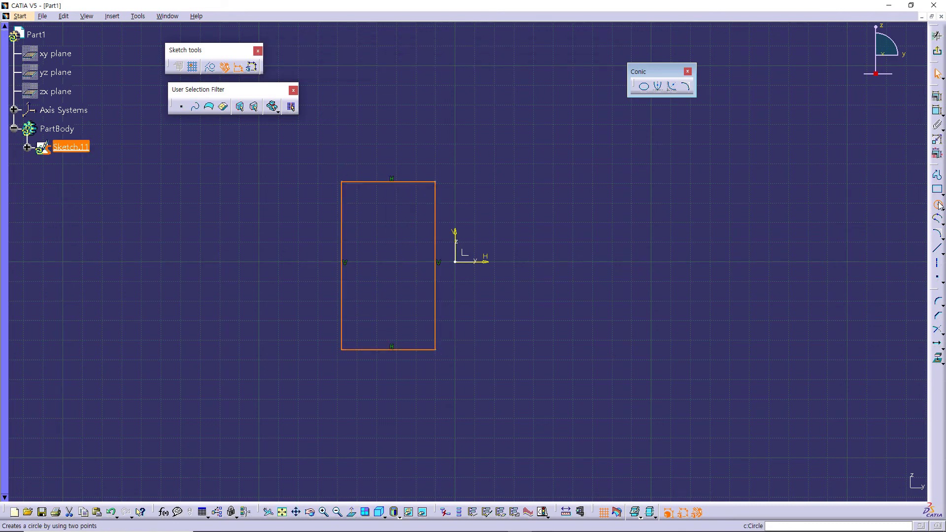
{"action": "left_click", "coordinate": [586, 262]}
{"action": "left_click", "coordinate": [615, 319]}
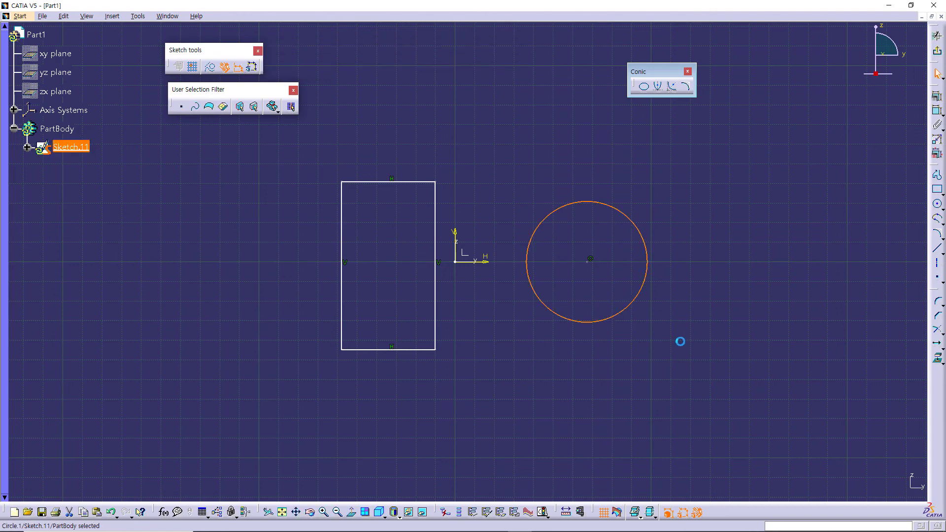
Convert the circle into a construction element
{"action": "left_click", "coordinate": [566, 305]}
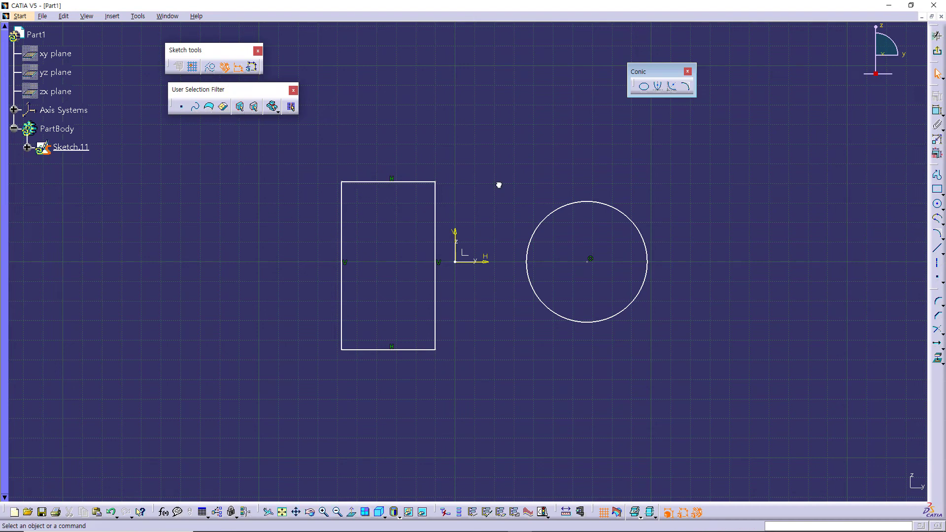
{"action": "left_click", "coordinate": [566, 204]}
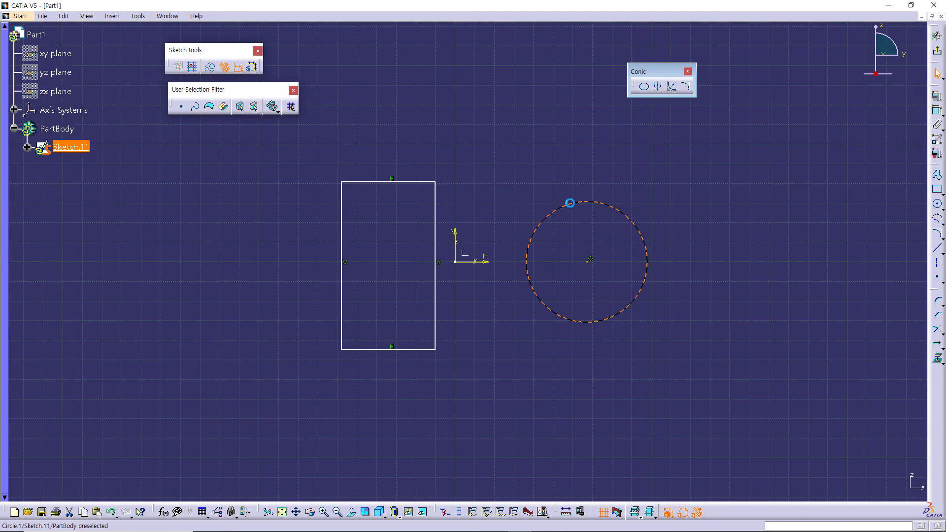
{"action": "left_click", "coordinate": [210, 67]}
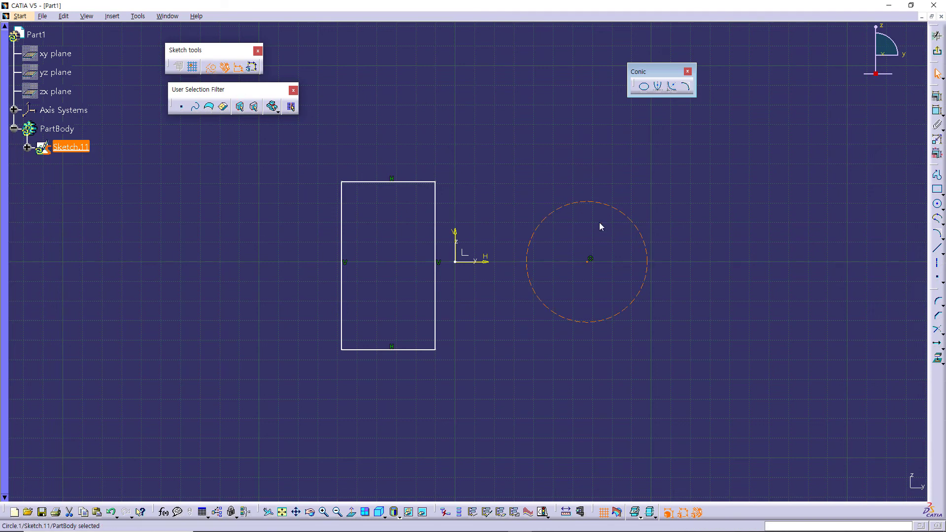
{"action": "left_click", "coordinate": [567, 182]}
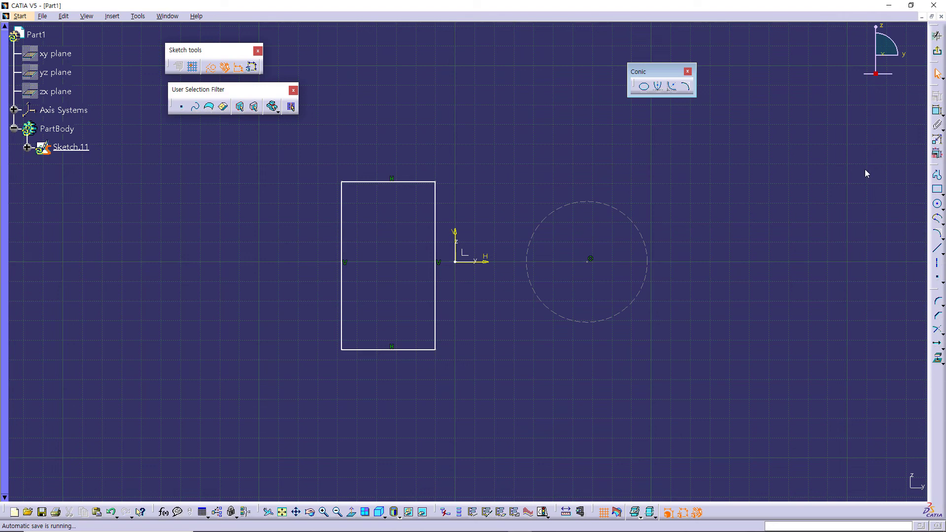
Exit the sketch and create a 20 mm pad from Sketch.11
{"action": "left_click", "coordinate": [937, 51]}
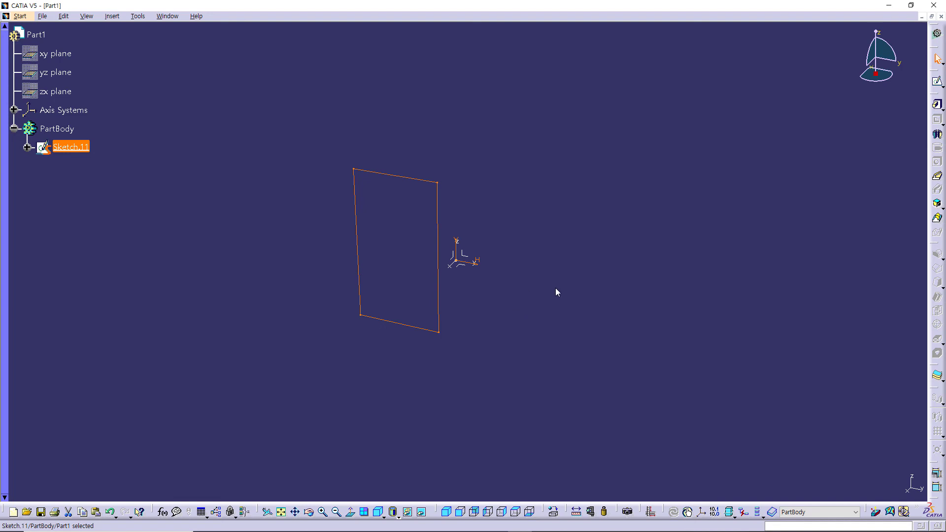
{"action": "left_click", "coordinate": [683, 252]}
{"action": "left_click", "coordinate": [937, 105]}
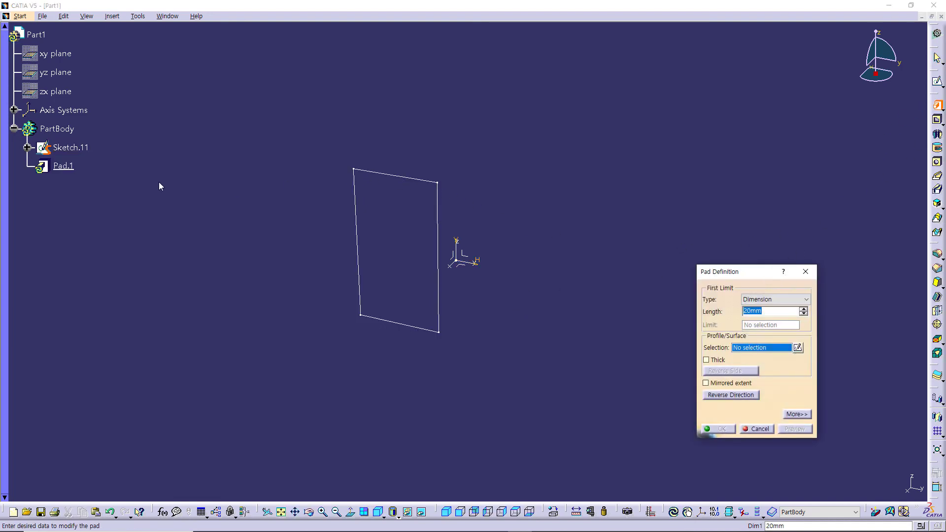
{"action": "left_click", "coordinate": [69, 149]}
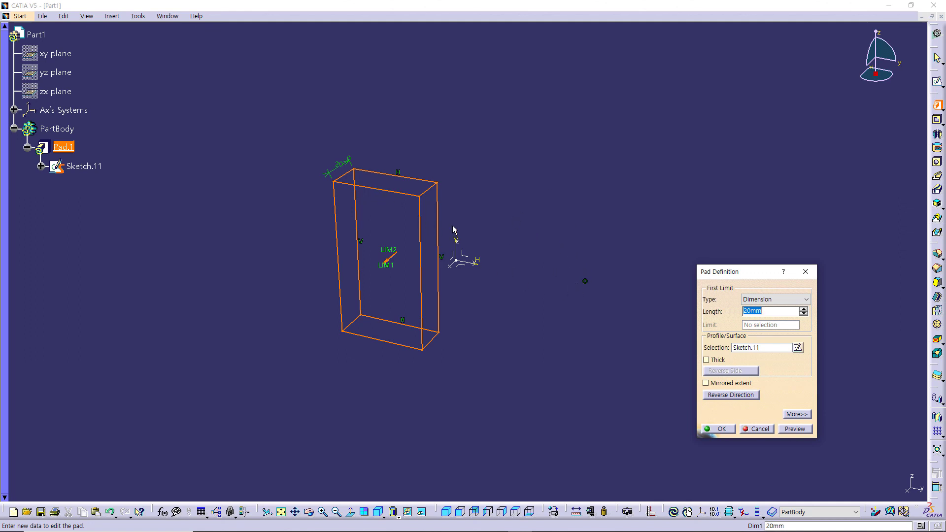
{"action": "left_click", "coordinate": [719, 428]}
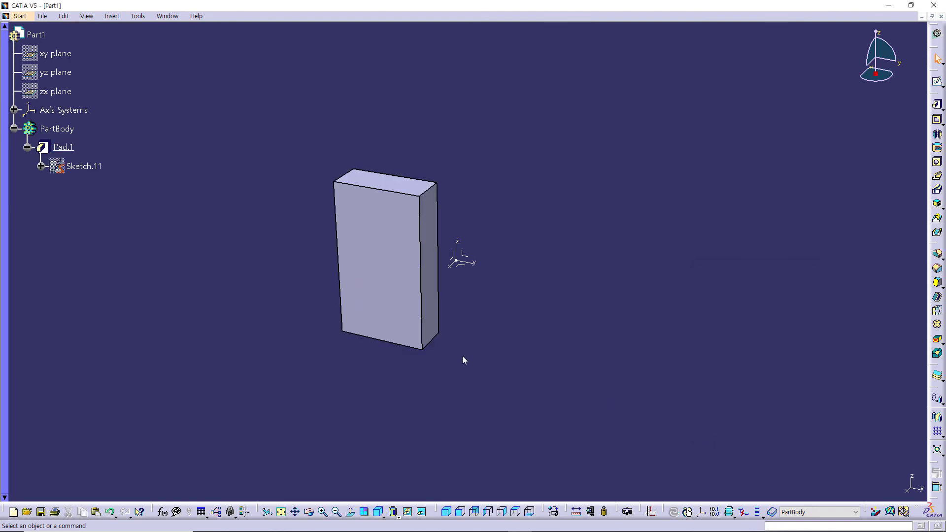
Reopen Sketch.11 under the pad for editing
{"action": "double_click", "coordinate": [84, 166]}
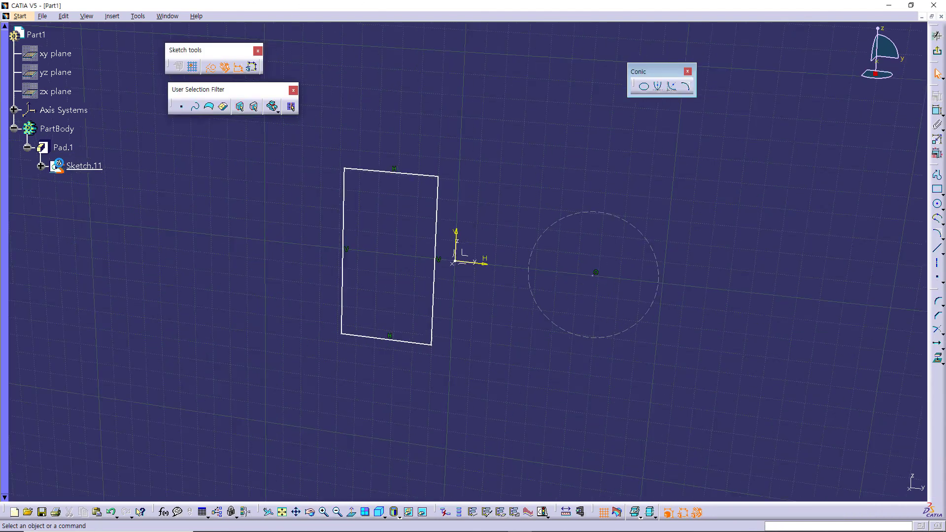